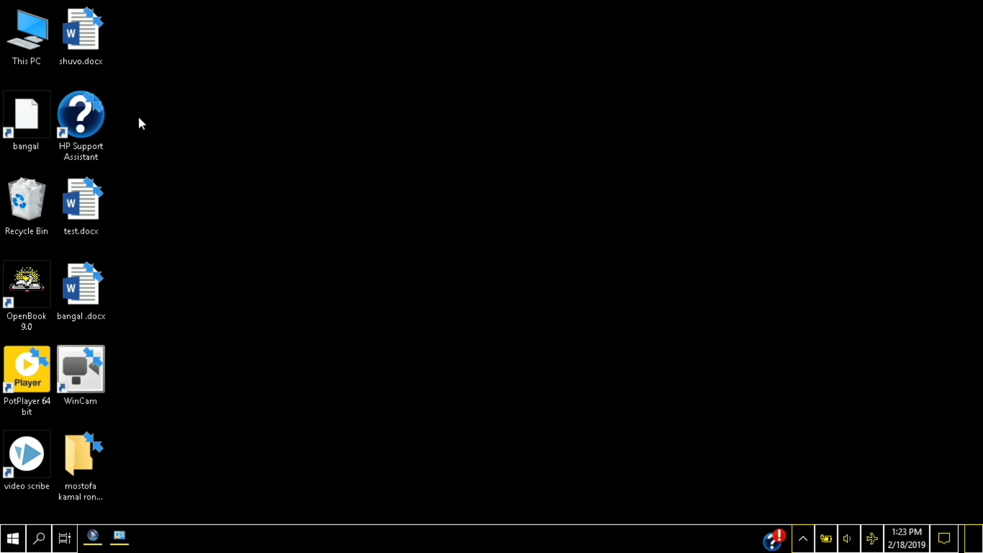
- Open This PC from the desktop and make its window full screen
{"action": "key", "text": "space"}
{"action": "key", "text": "Up"}
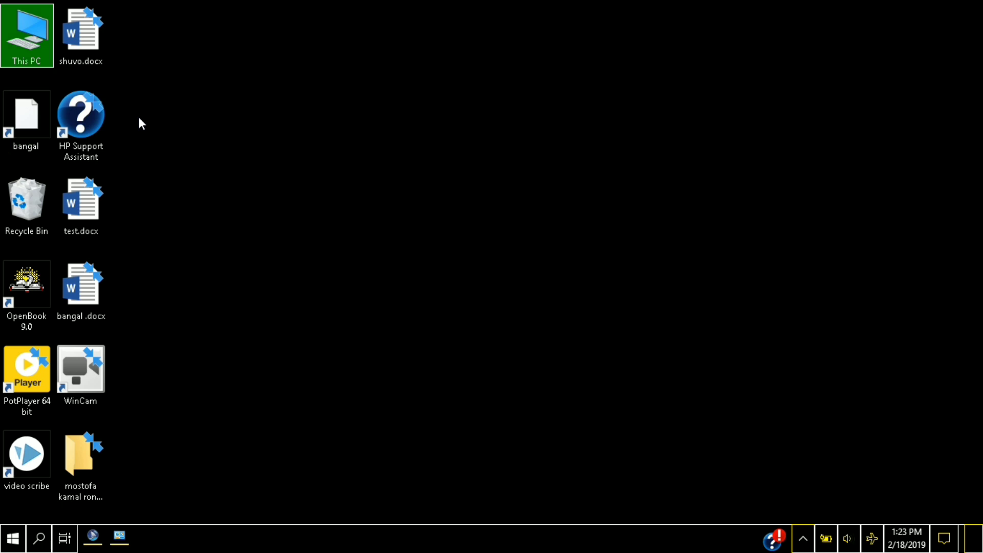
{"action": "key", "text": "Return"}
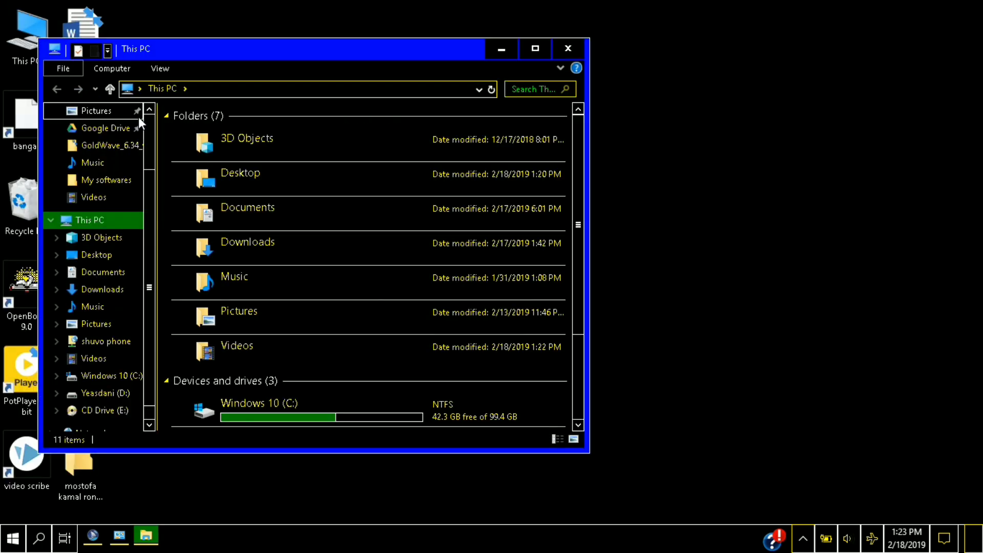
{"action": "key", "text": "F11"}
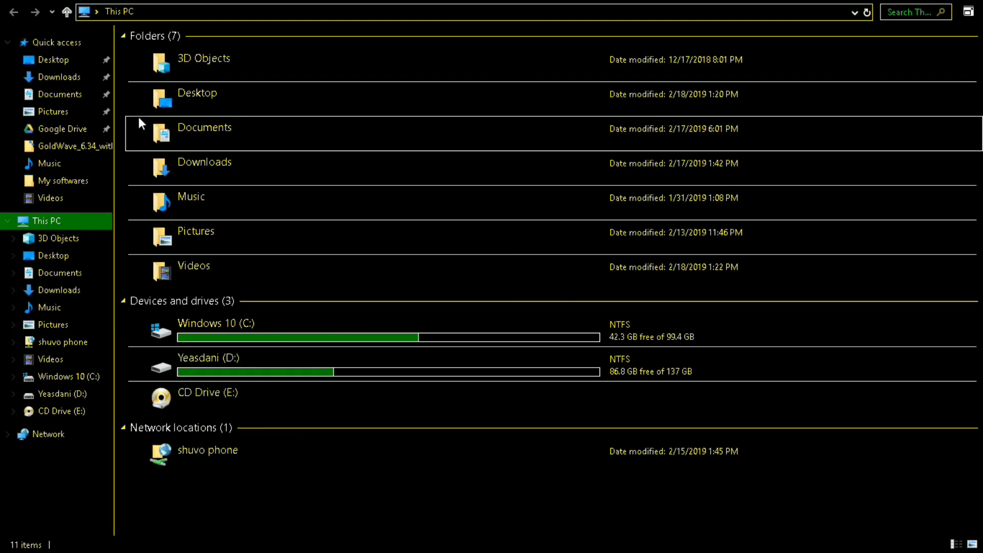
- Open the GoldWave 6.34 with Screen-Reader folder inside Downloads
{"action": "key", "text": "Tab"}
{"action": "key", "text": "Down"}
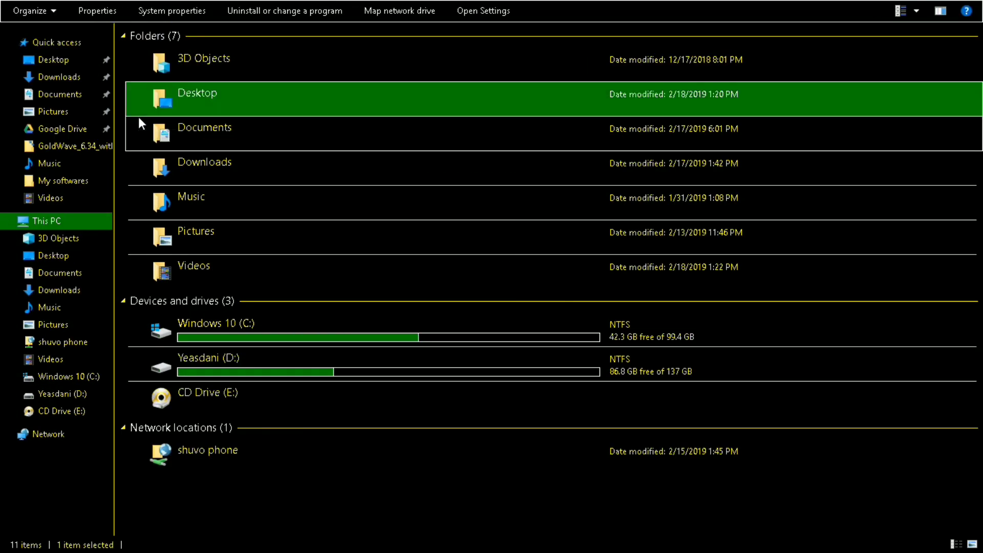
{"action": "key", "text": "Down"}
{"action": "key", "text": "Down"}
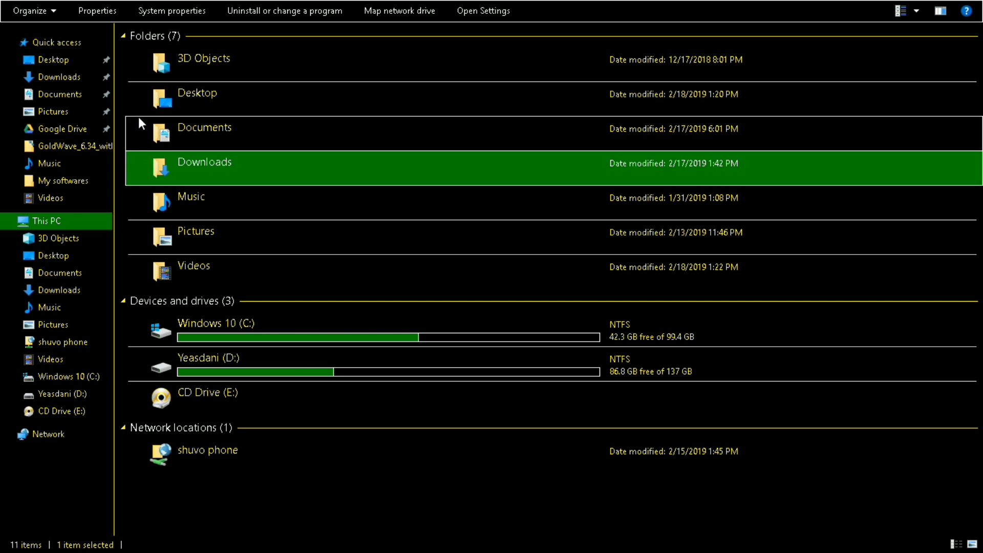
{"action": "key", "text": "Return"}
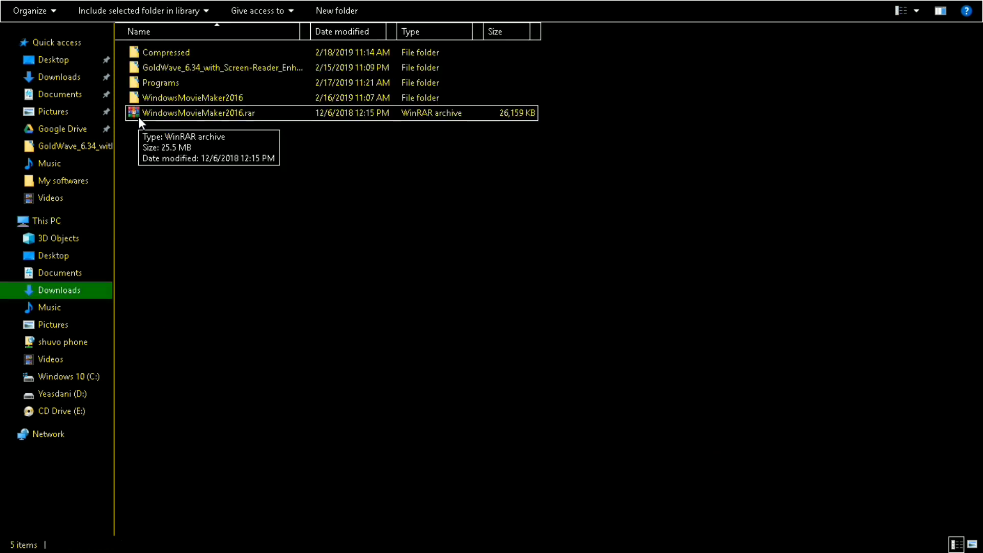
{"action": "key", "text": "g"}
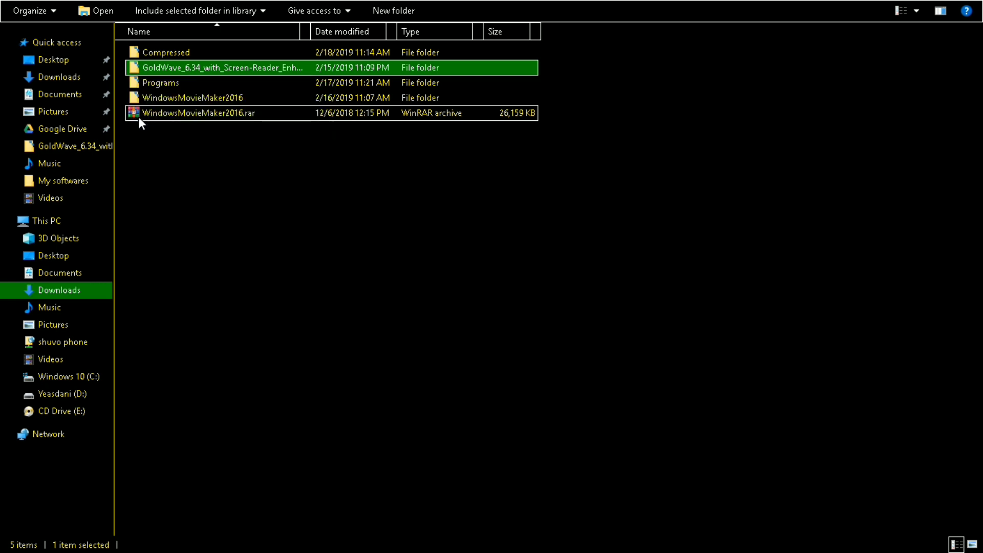
{"action": "key", "text": "Return"}
- Look through the folder's files and run the InstallGoldWave634.exe installer
{"action": "key", "text": "i"}
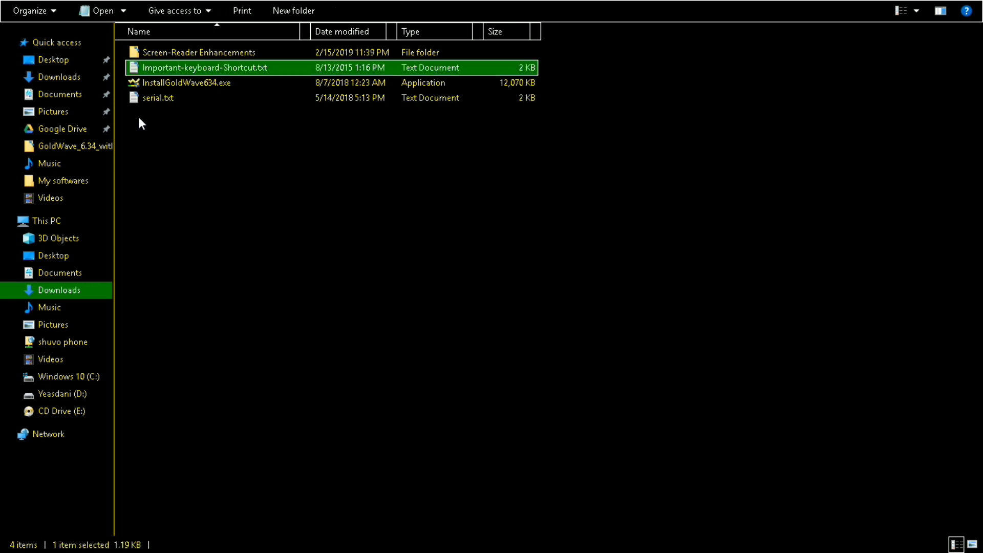
{"action": "key", "text": "Up"}
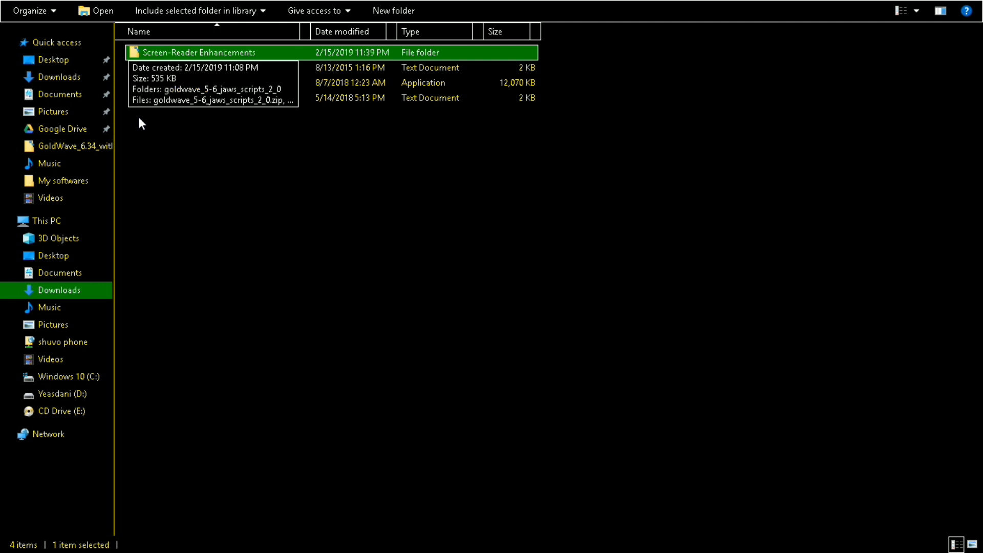
{"action": "key", "text": "Down"}
{"action": "key", "text": "Up"}
{"action": "key", "text": "Down"}
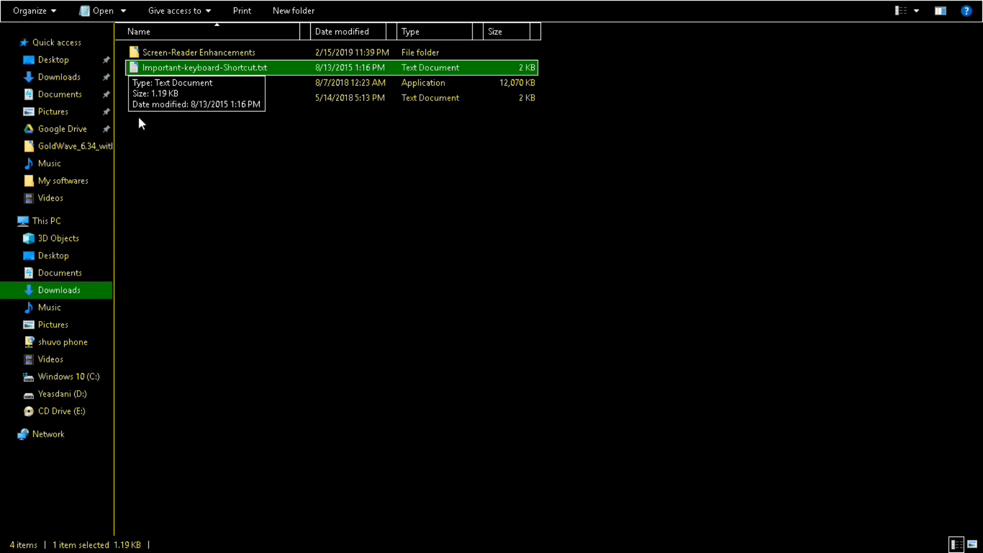
{"action": "key", "text": "Down"}
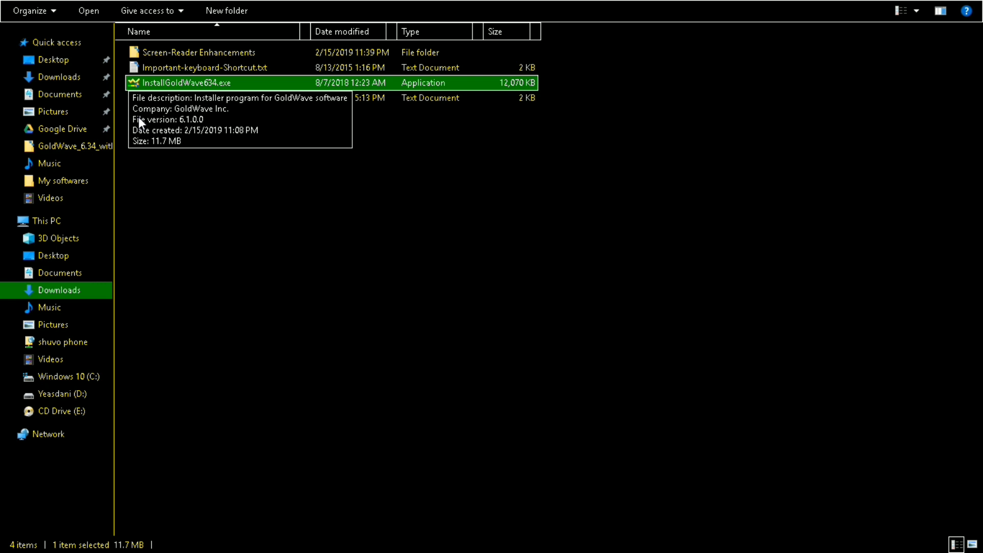
{"action": "key", "text": "Down"}
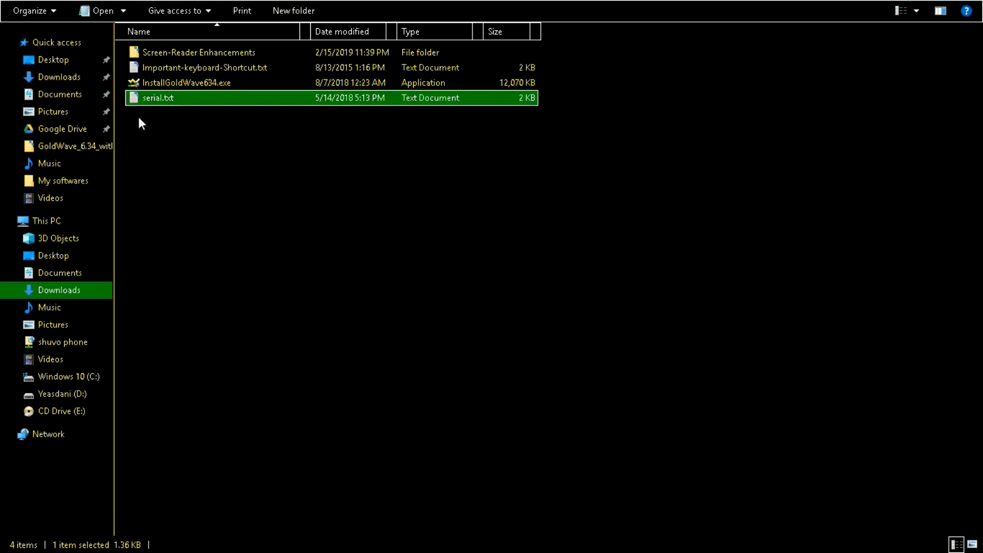
{"action": "key", "text": "Up"}
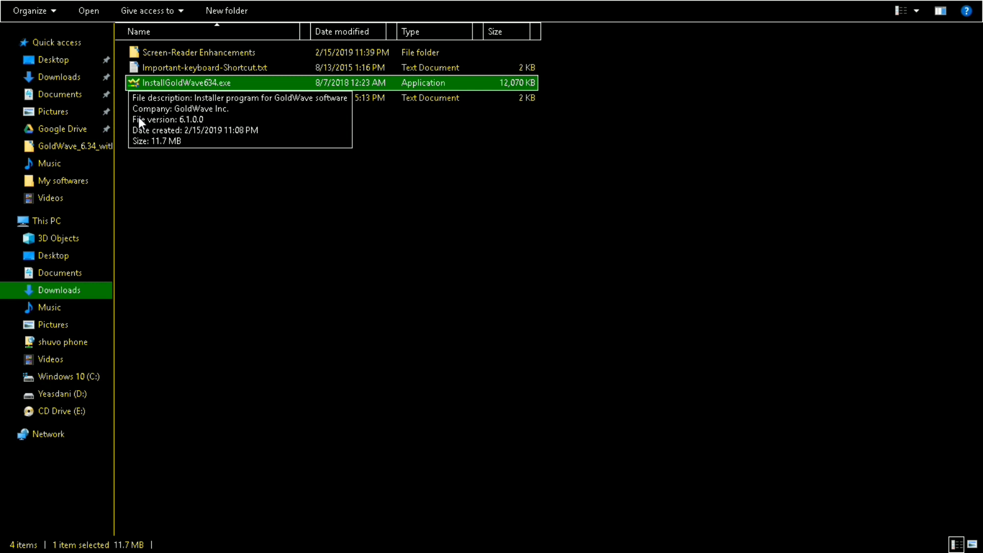
{"action": "key", "text": "Return"}
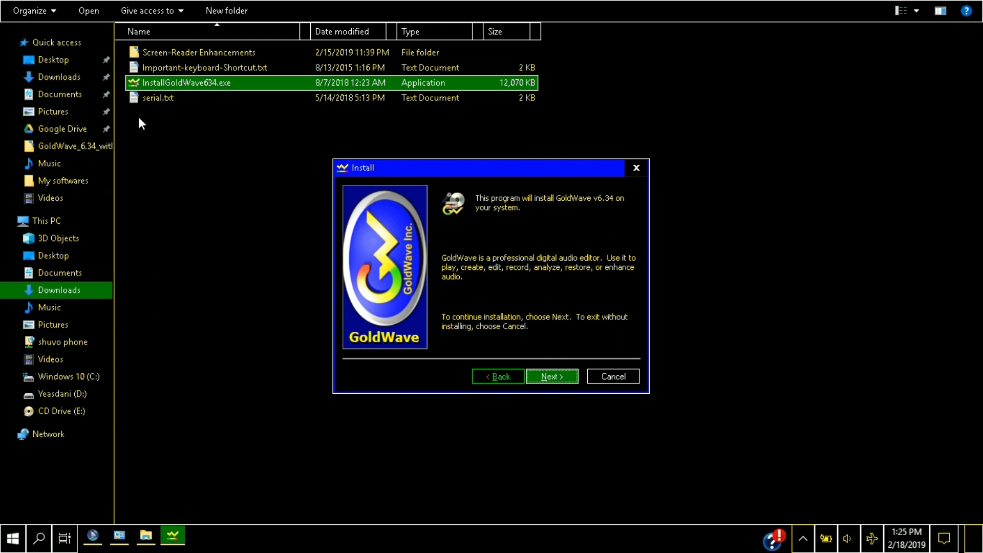
- Check the choices on the installer's welcome page and continue to the destination folder settings
{"action": "key", "text": "Tab"}
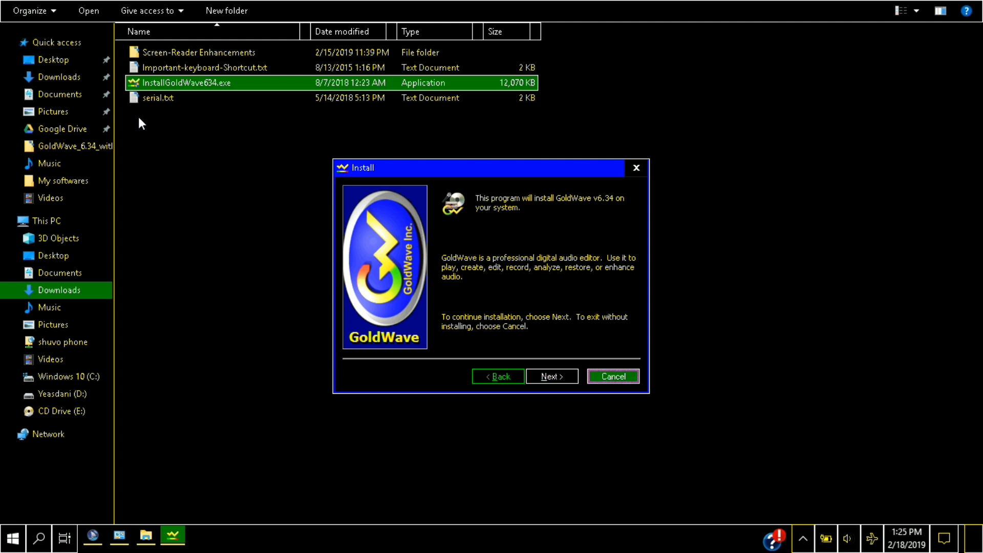
{"action": "key", "text": "Tab"}
{"action": "key", "text": "Tab"}
{"action": "key", "text": "Tab"}
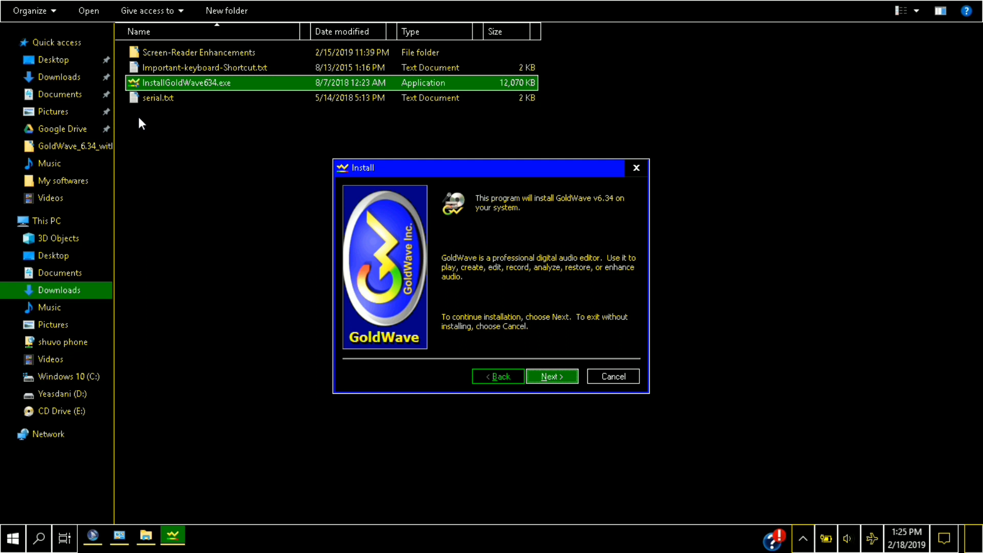
{"action": "key", "text": "Return"}
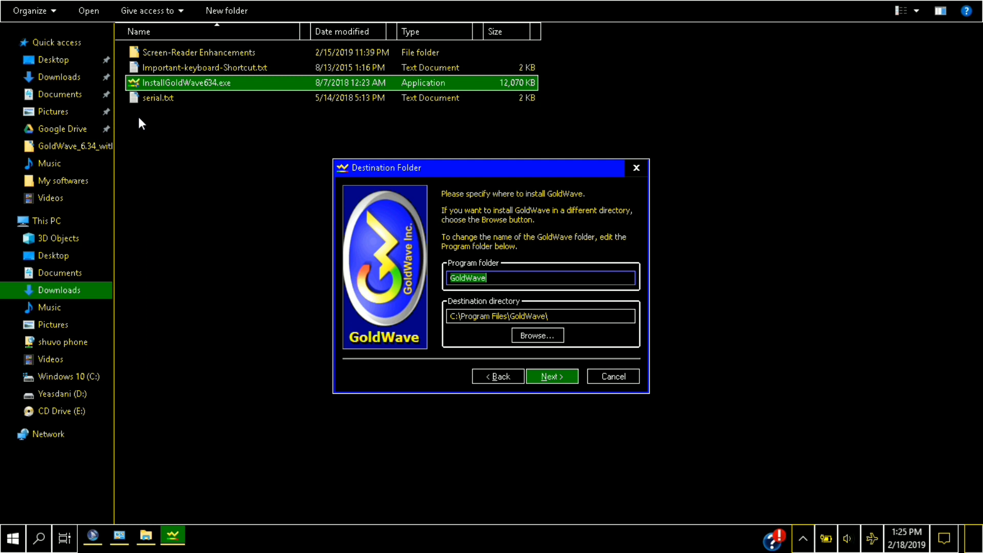
- Accept the program folder GoldWave and the destination directory C:\Program Files\GoldWave\
{"action": "key", "text": "Tab"}
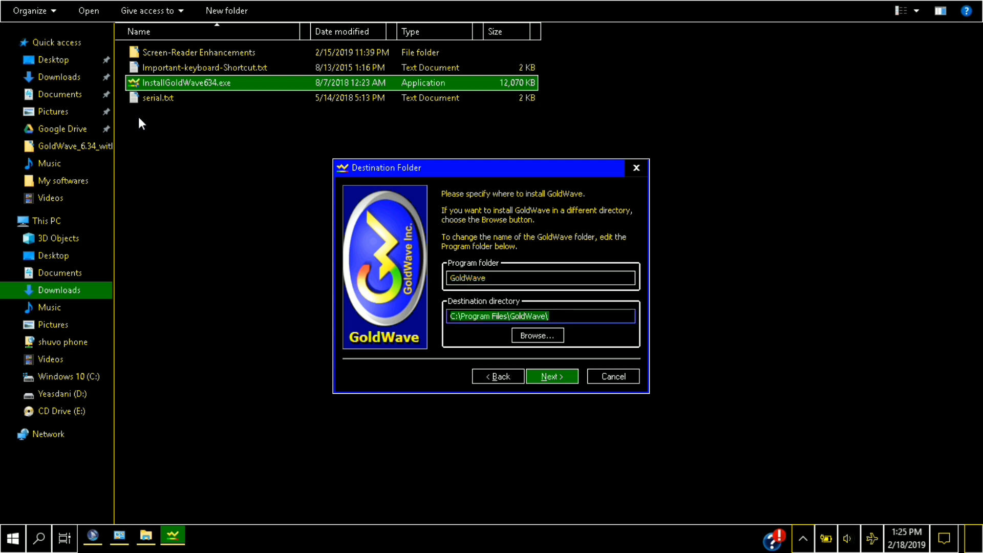
{"action": "key", "text": "Tab"}
{"action": "key", "text": "Tab"}
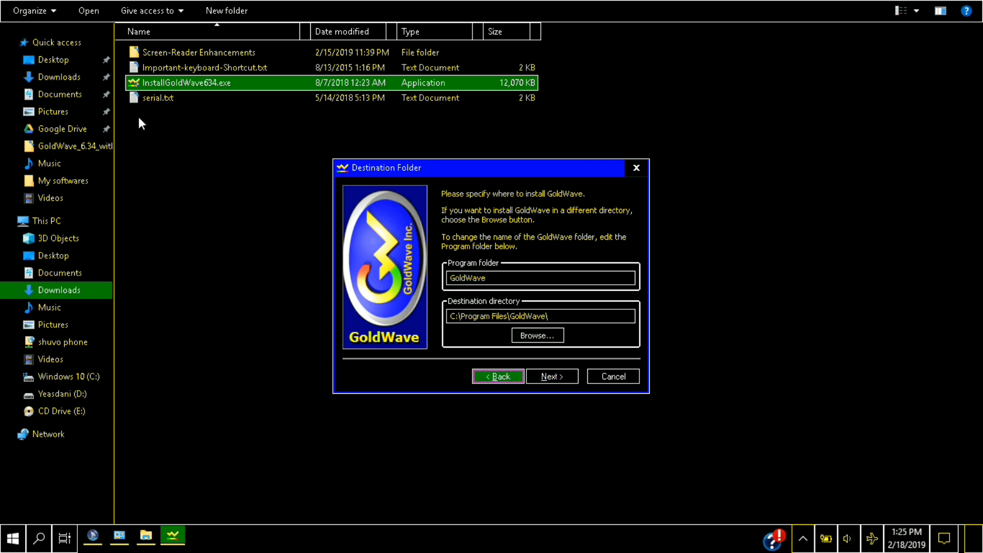
{"action": "key", "text": "Tab"}
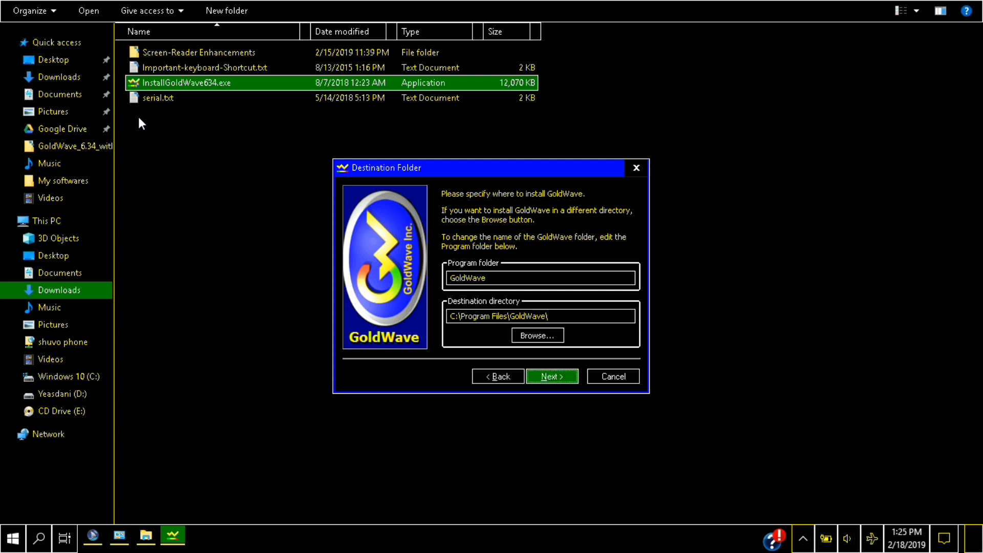
{"action": "key", "text": "Return"}
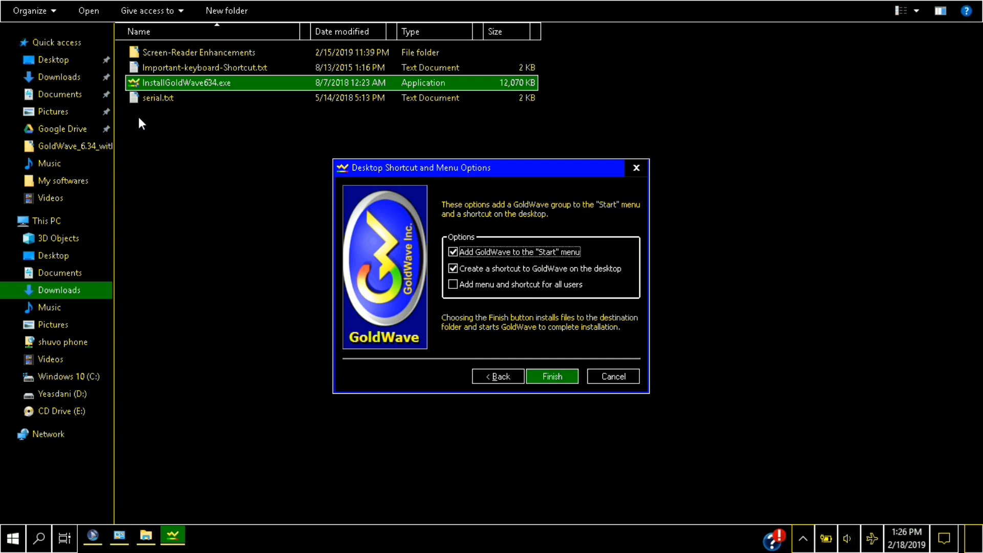
- Finish the installation with the default Start menu and desktop shortcut options, and dismiss the completion message
{"action": "key", "text": "Tab"}
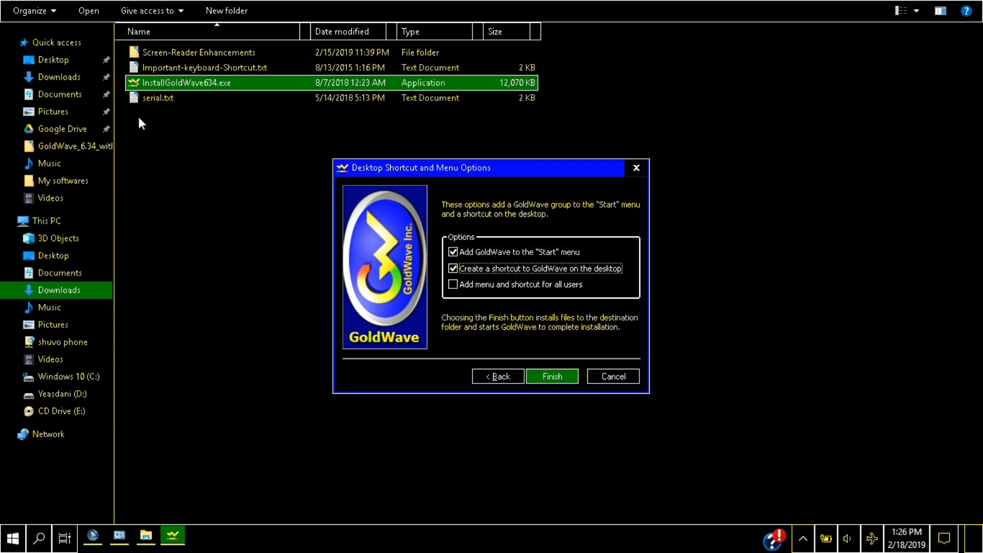
{"action": "key", "text": "Tab"}
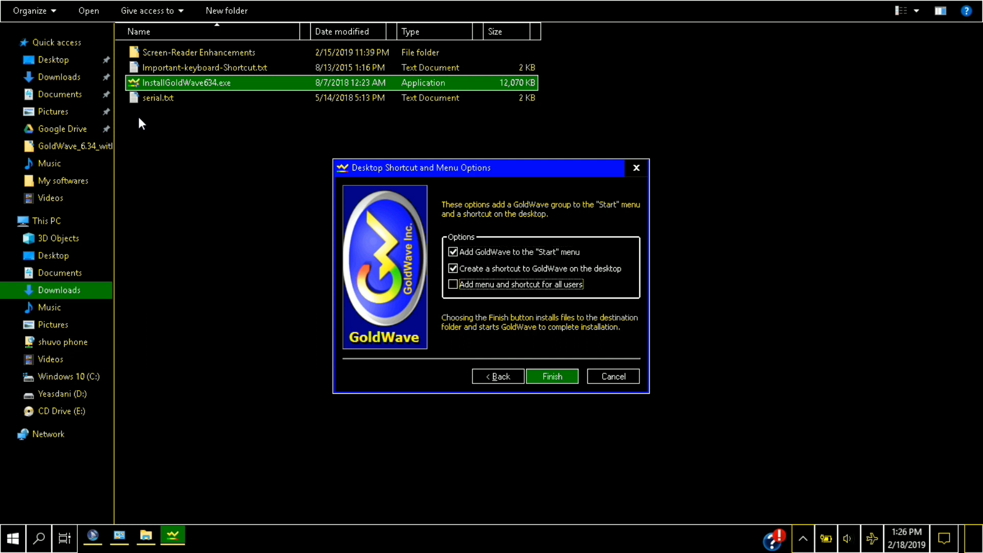
{"action": "key", "text": "Tab"}
{"action": "key", "text": "Tab"}
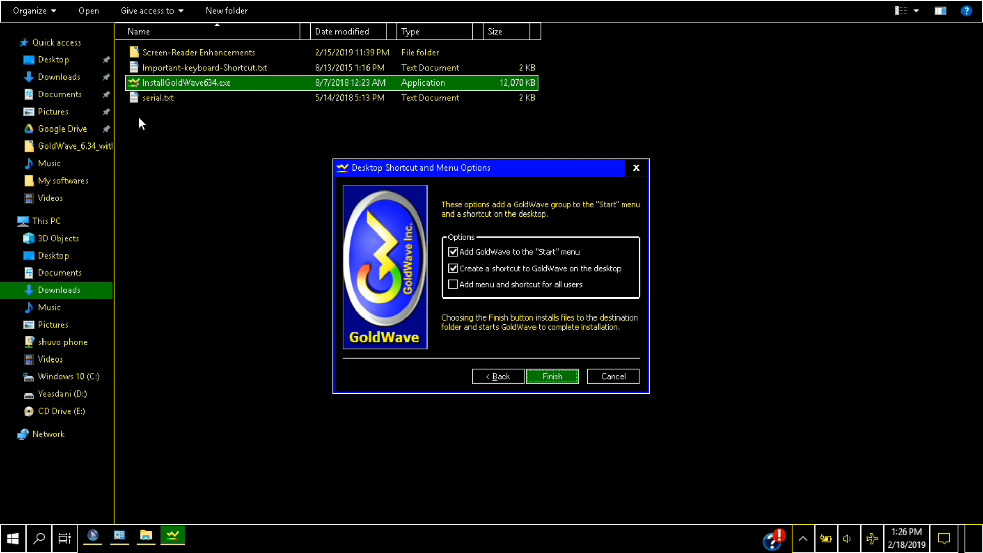
{"action": "key", "text": "Return"}
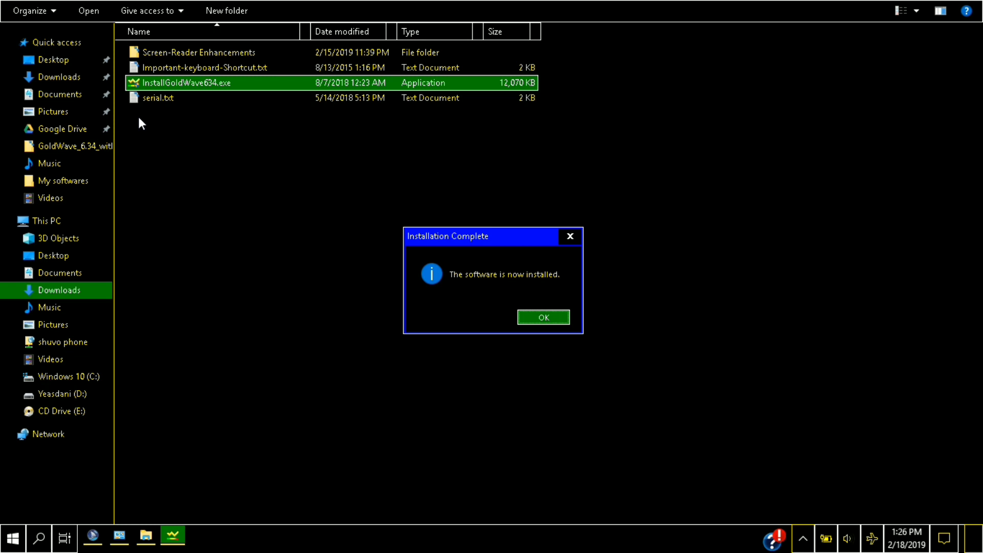
{"action": "key", "text": "Return"}
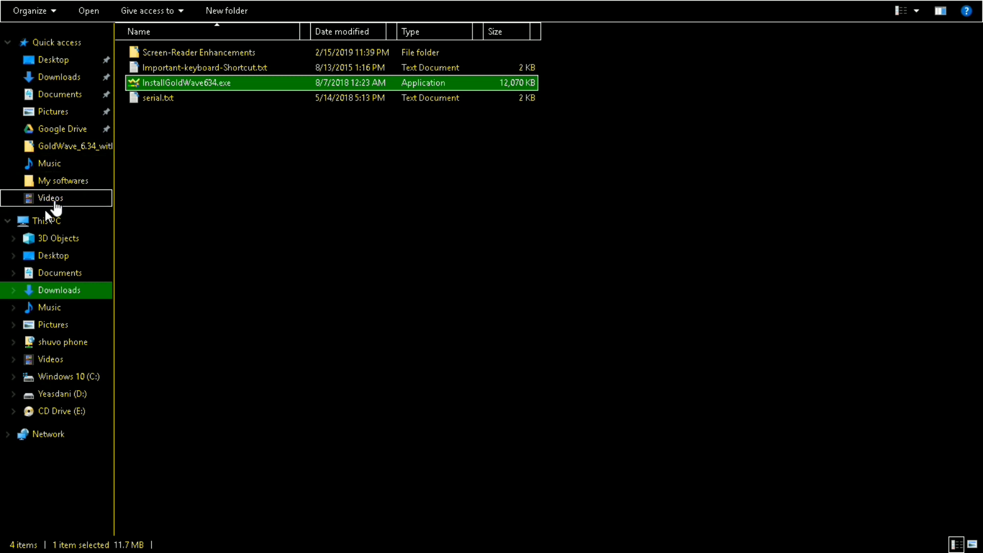
- Open serial.txt from the GoldWave folder to read the install notes
{"action": "left_click", "coordinate": [349, 226]}
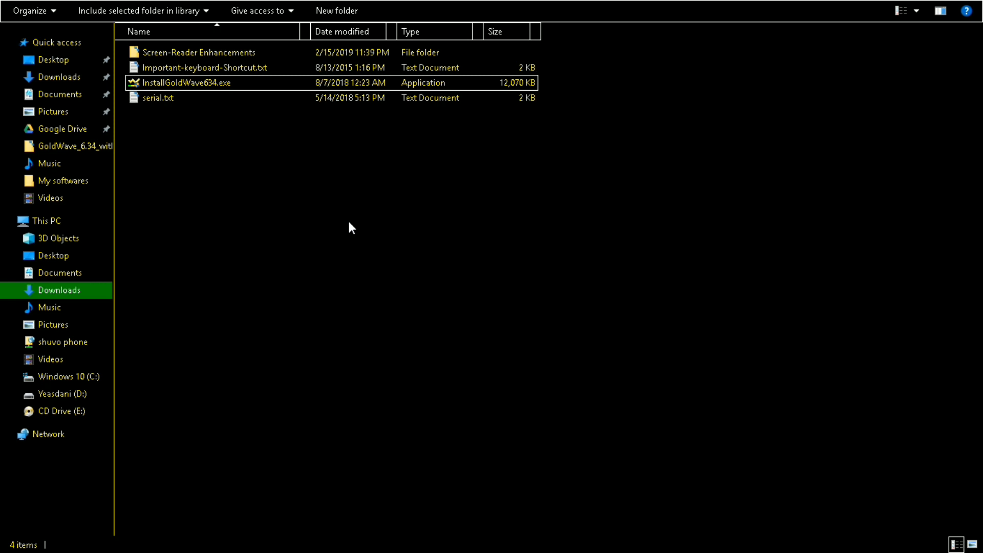
{"action": "key", "text": "Down"}
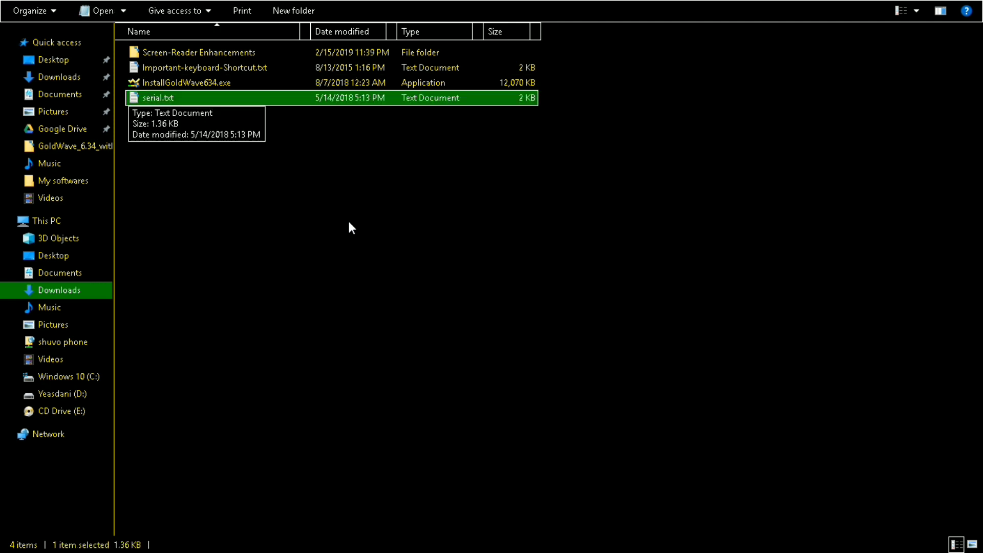
{"action": "key", "text": "Return"}
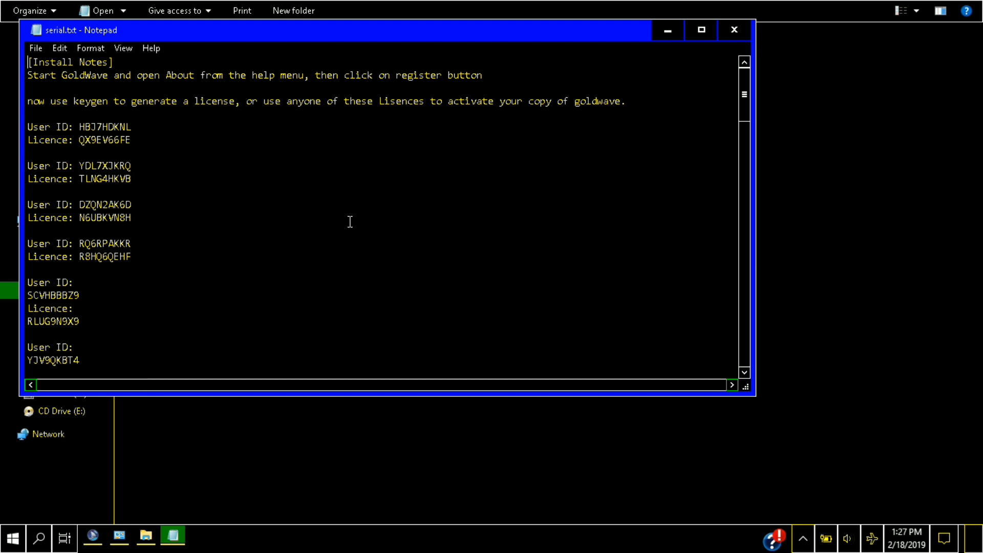
- Find the GoldWave desktop app by searching for "g" and launch it
{"action": "key", "text": "super"}
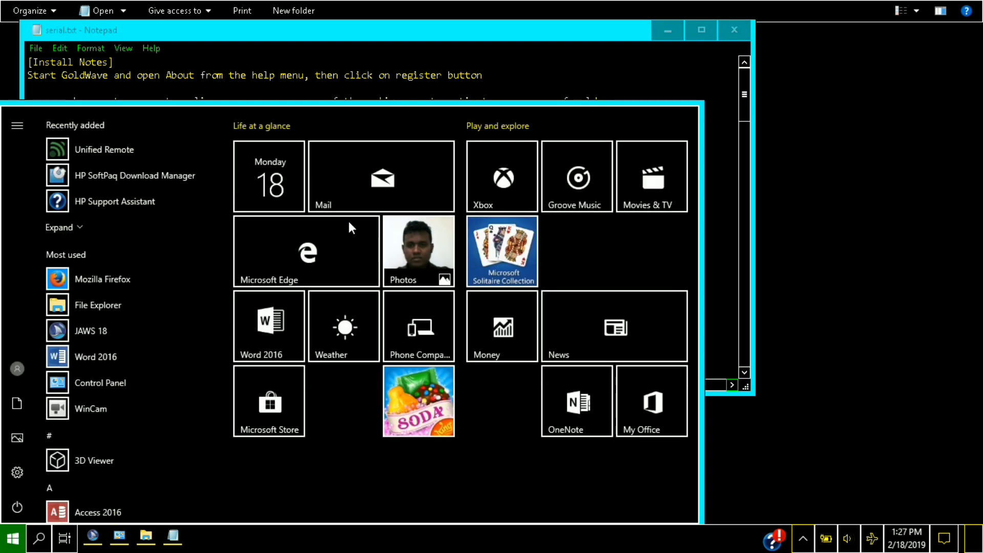
{"action": "type", "text": "g"}
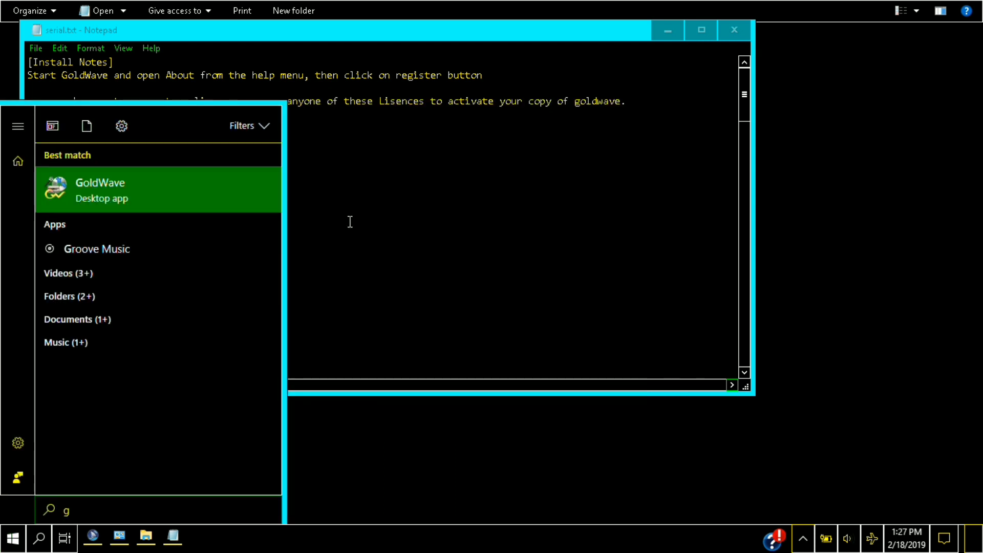
{"action": "left_click", "coordinate": [350, 222]}
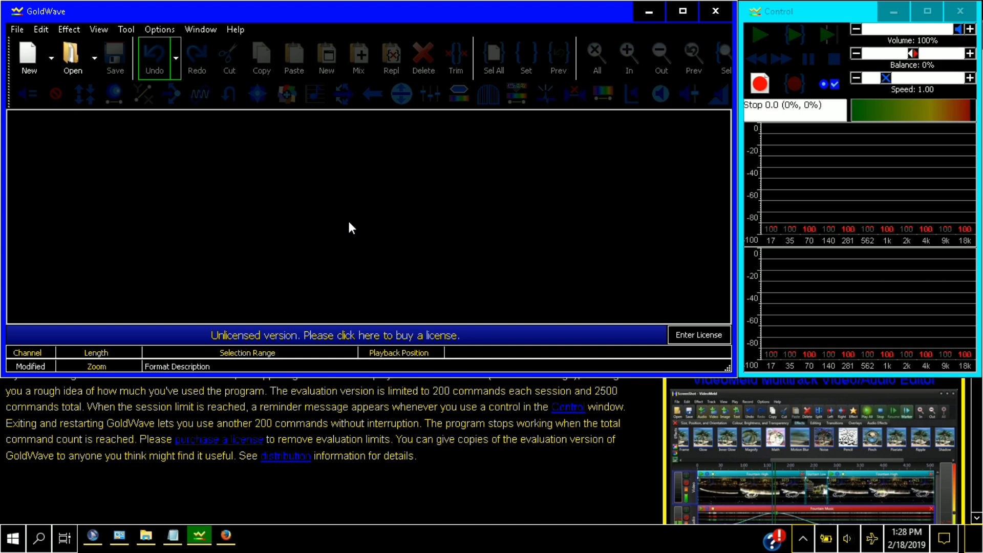
- Open the Register License dialog from the program's options
{"action": "key", "text": "alt"}
{"action": "key", "text": "Right"}
{"action": "key", "text": "Right"}
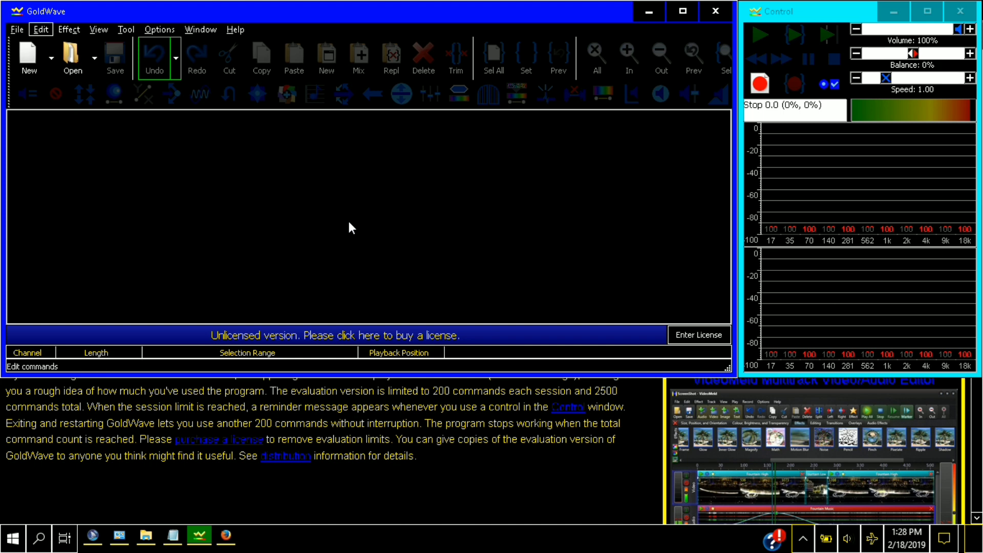
{"action": "key", "text": "Right"}
{"action": "key", "text": "Right"}
{"action": "key", "text": "Right"}
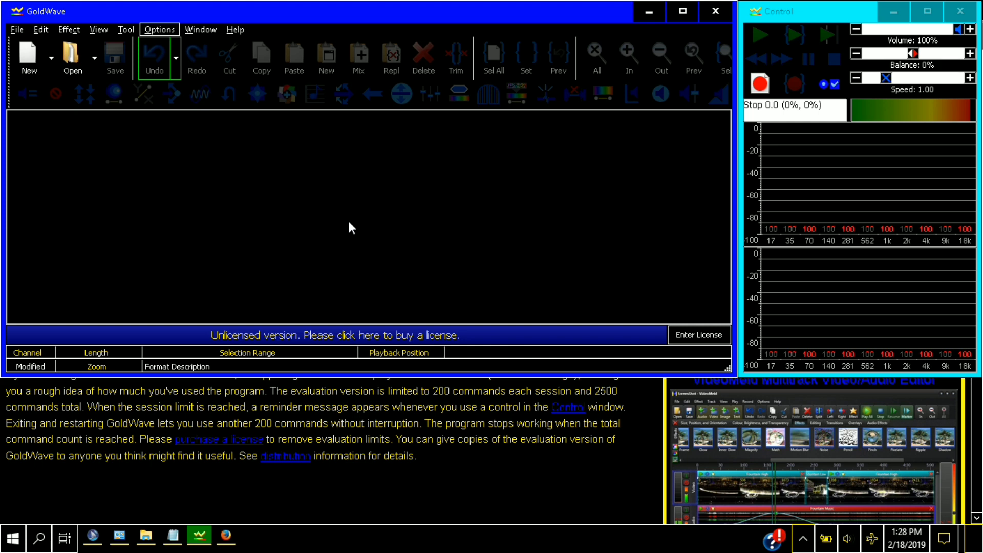
{"action": "key", "text": "Down"}
{"action": "key", "text": "Down"}
{"action": "key", "text": "Down"}
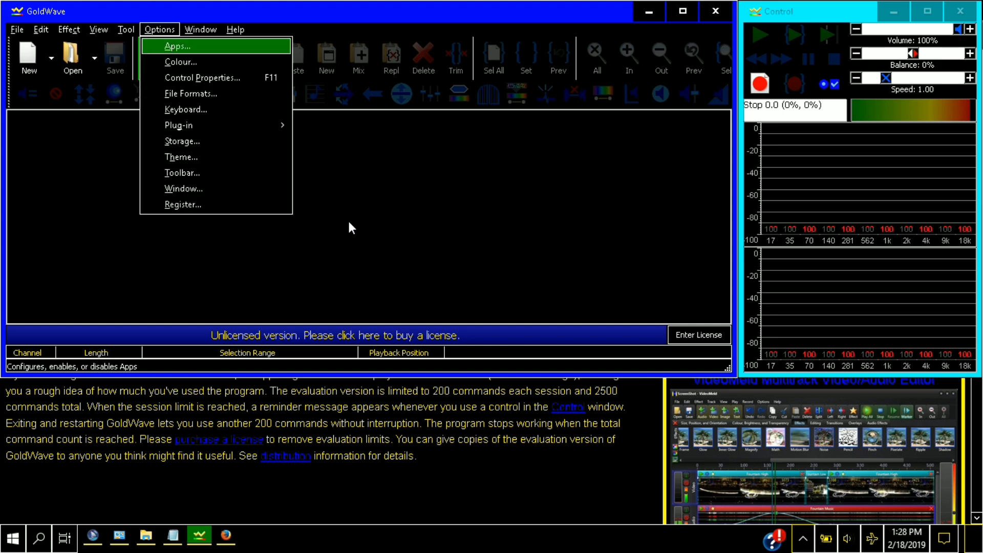
{"action": "key", "text": "Down"}
{"action": "key", "text": "Down"}
{"action": "key", "text": "Down"}
{"action": "key", "text": "Down"}
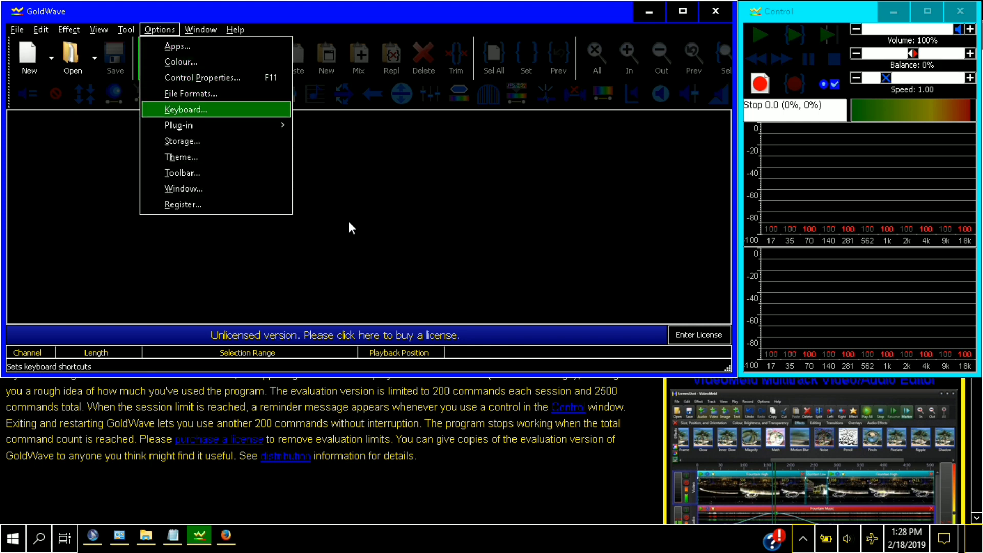
{"action": "key", "text": "Down"}
{"action": "key", "text": "Down"}
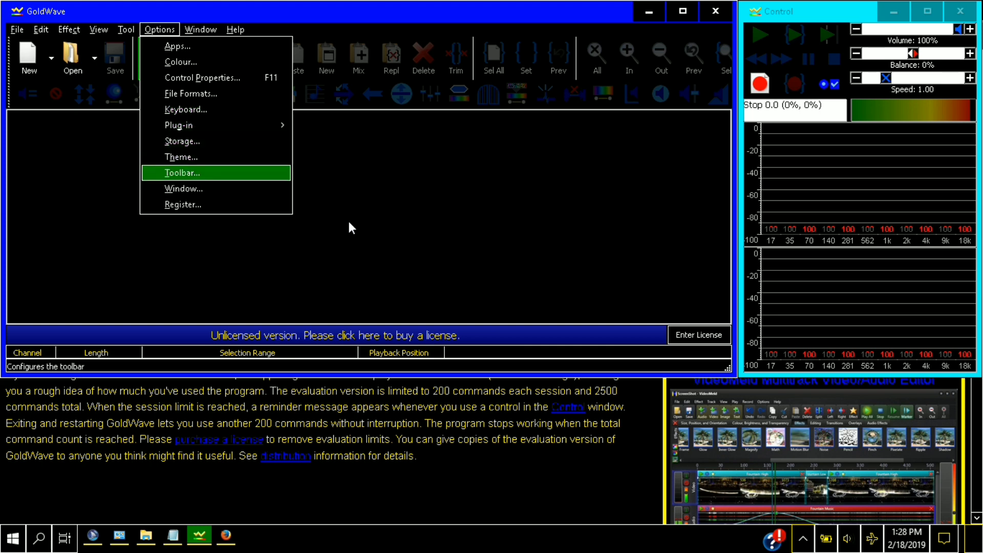
{"action": "key", "text": "Down"}
{"action": "key", "text": "Down"}
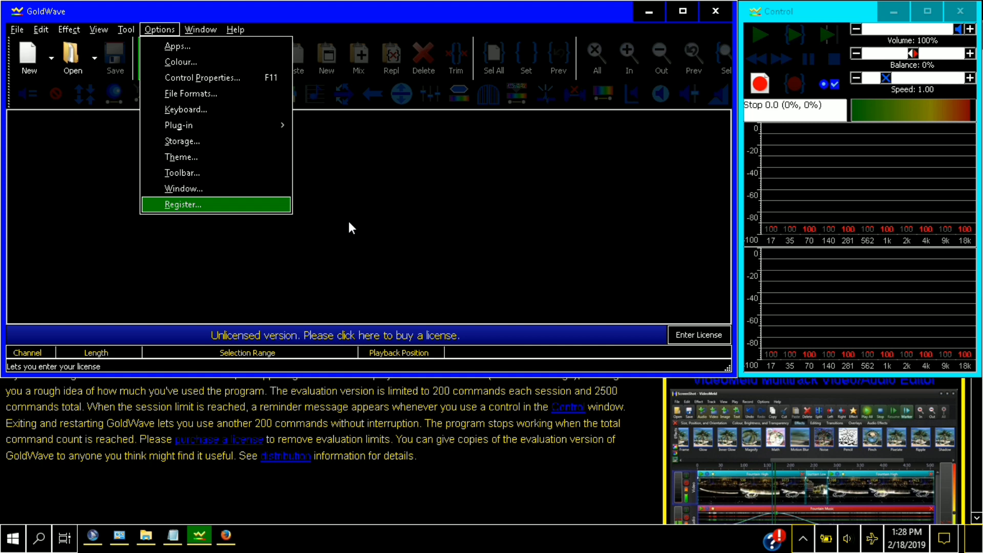
{"action": "key", "text": "Return"}
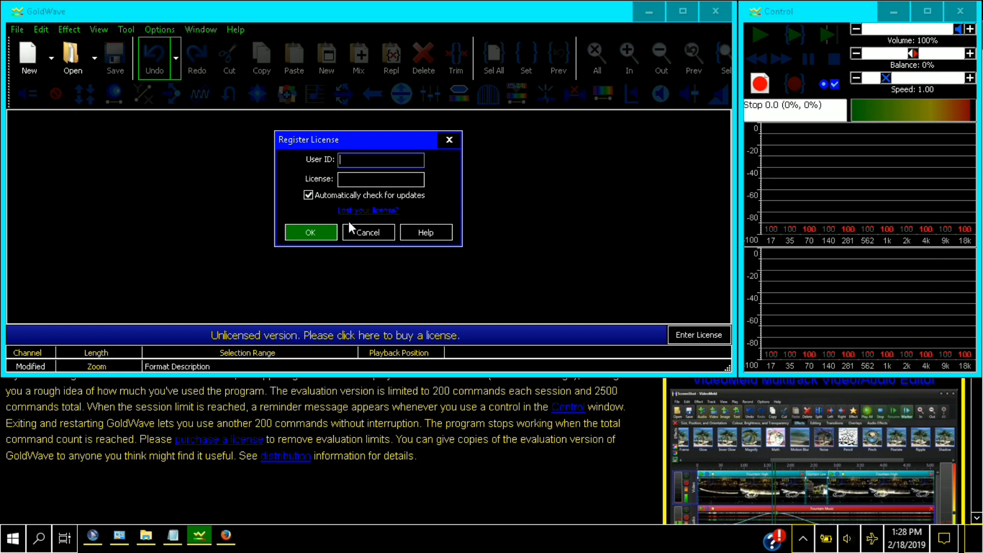
- Copy the user ID of the last visible entry in serial.txt and paste it into the registration's User ID field
{"action": "key", "text": "alt+Tab"}
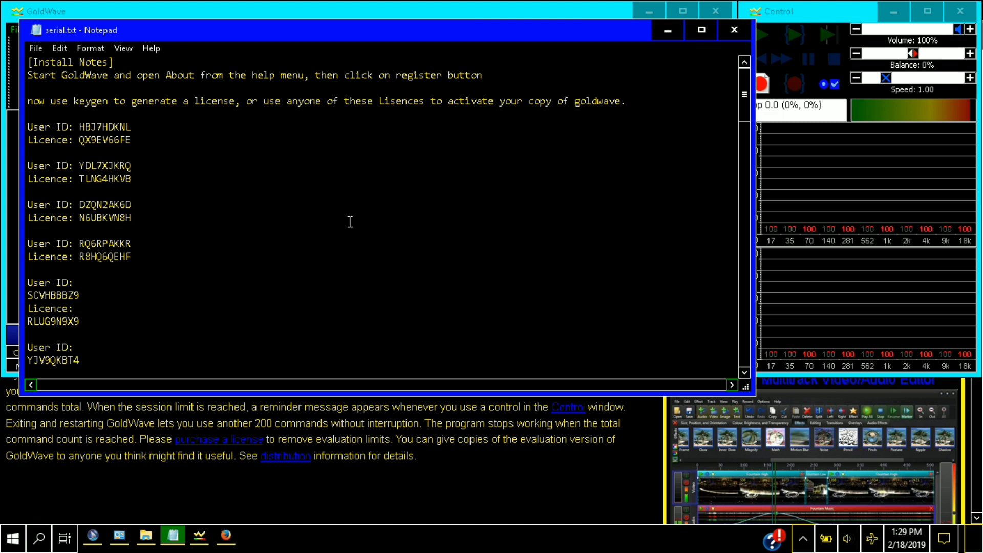
{"action": "key", "text": "Down"}
{"action": "key", "text": "Down"}
{"action": "key", "text": "Down"}
{"action": "key", "text": "Down"}
{"action": "key", "text": "Down"}
{"action": "key", "text": "Down"}
{"action": "key", "text": "Down"}
{"action": "key", "text": "Down"}
{"action": "key", "text": "Down"}
{"action": "key", "text": "Down"}
{"action": "key", "text": "Down"}
{"action": "key", "text": "Down"}
{"action": "key", "text": "Down"}
{"action": "key", "text": "Down"}
{"action": "key", "text": "Down"}
{"action": "key", "text": "Down"}
{"action": "key", "text": "Down"}
{"action": "key", "text": "Down"}
{"action": "key", "text": "Down"}
{"action": "key", "text": "Down"}
{"action": "key", "text": "shift+Down"}
{"action": "key", "text": "ctrl+c"}
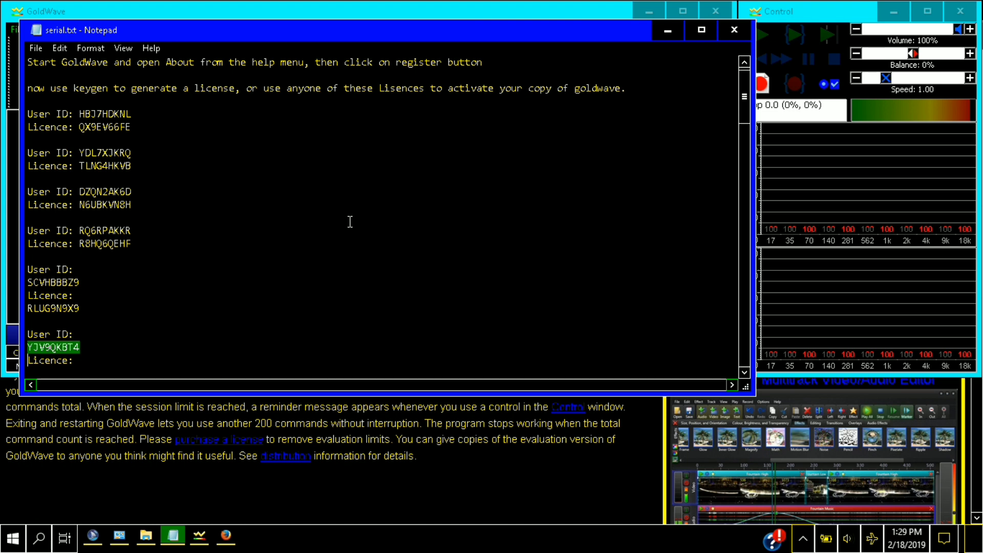
{"action": "key", "text": "alt+Tab"}
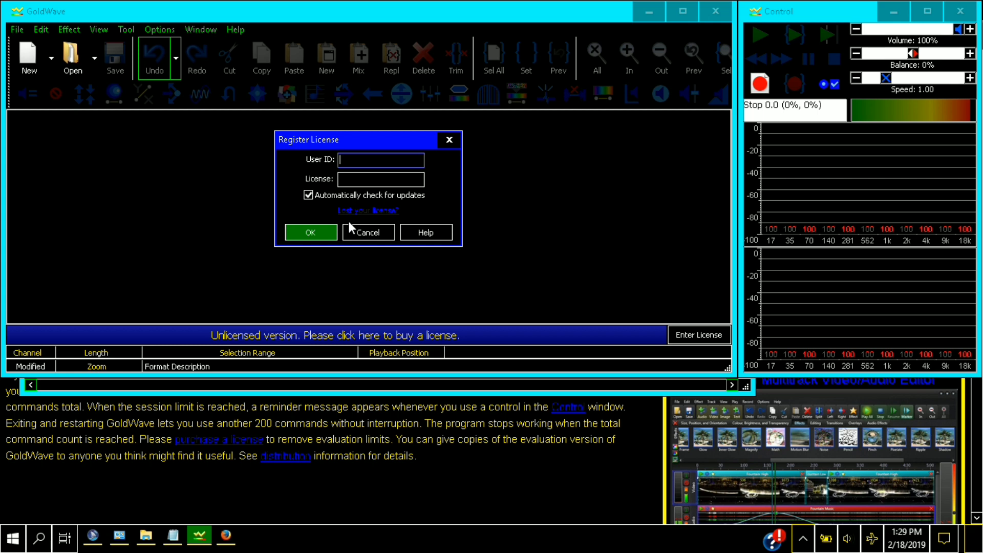
{"action": "key", "text": "ctrl+v"}
{"action": "key", "text": "Tab"}
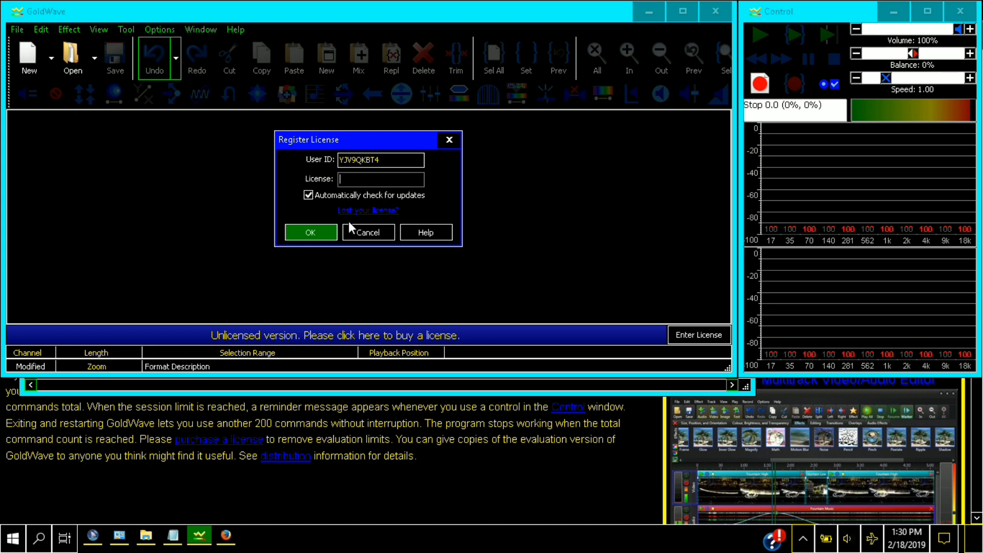
- Copy the license key belonging to the same serial.txt entry and paste it into the License field
{"action": "key", "text": "alt+Tab"}
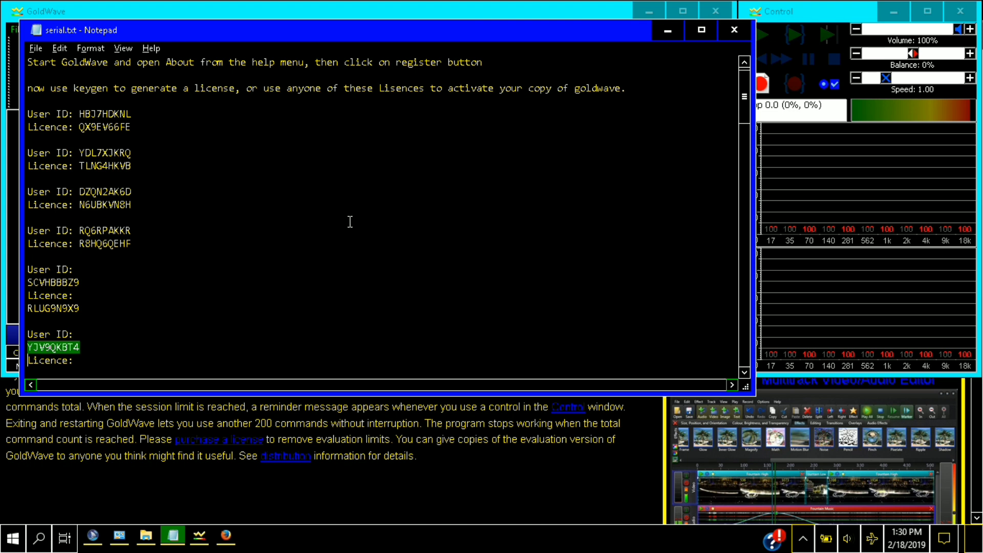
{"action": "key", "text": "Down"}
{"action": "key", "text": "Up"}
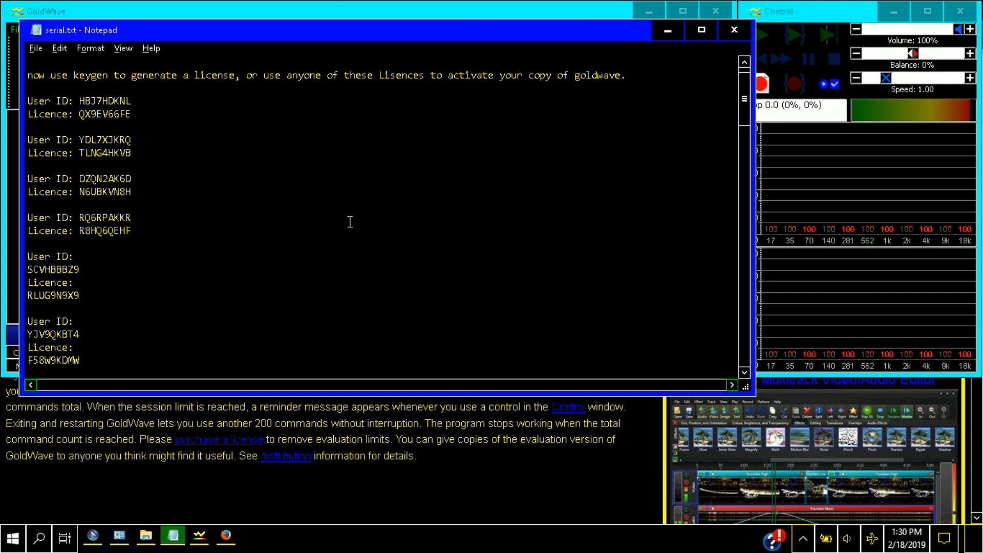
{"action": "key", "text": "Down"}
{"action": "key", "text": "shift+Down"}
{"action": "key", "text": "ctrl+c"}
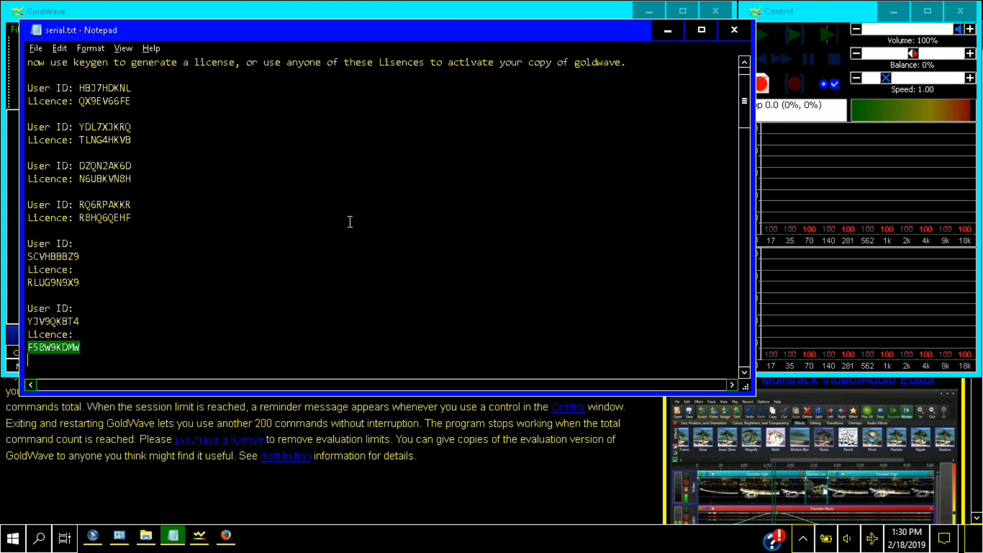
{"action": "key", "text": "alt+Tab"}
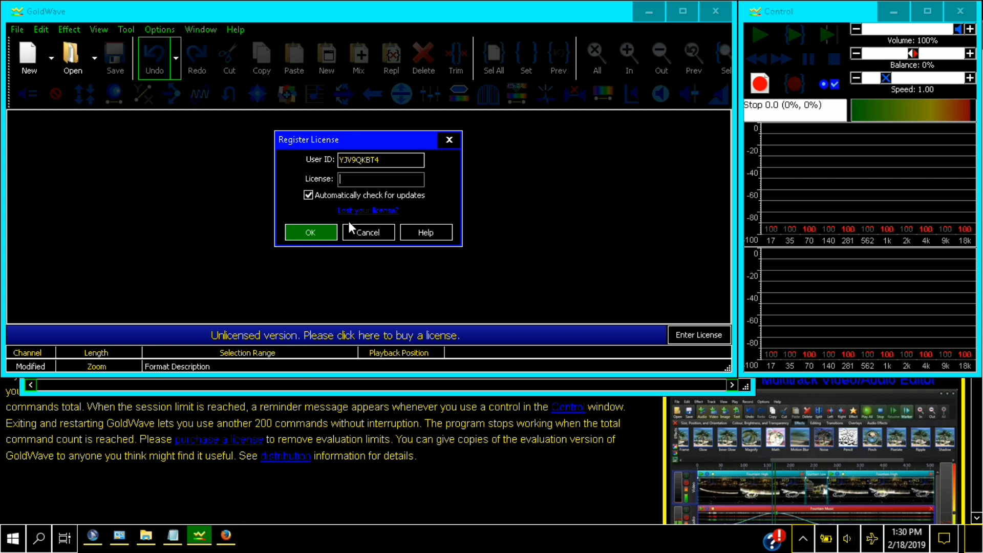
{"action": "key", "text": "ctrl+v"}
- Turn off automatic update checks, submit the license registration, and dismiss the follow-up messages
{"action": "key", "text": "Tab"}
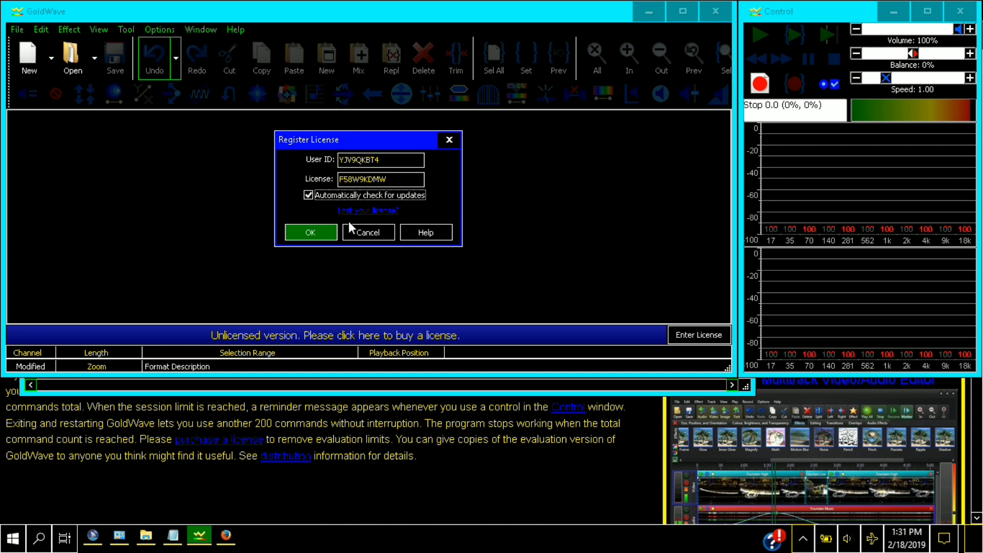
{"action": "key", "text": "space"}
{"action": "key", "text": "Tab"}
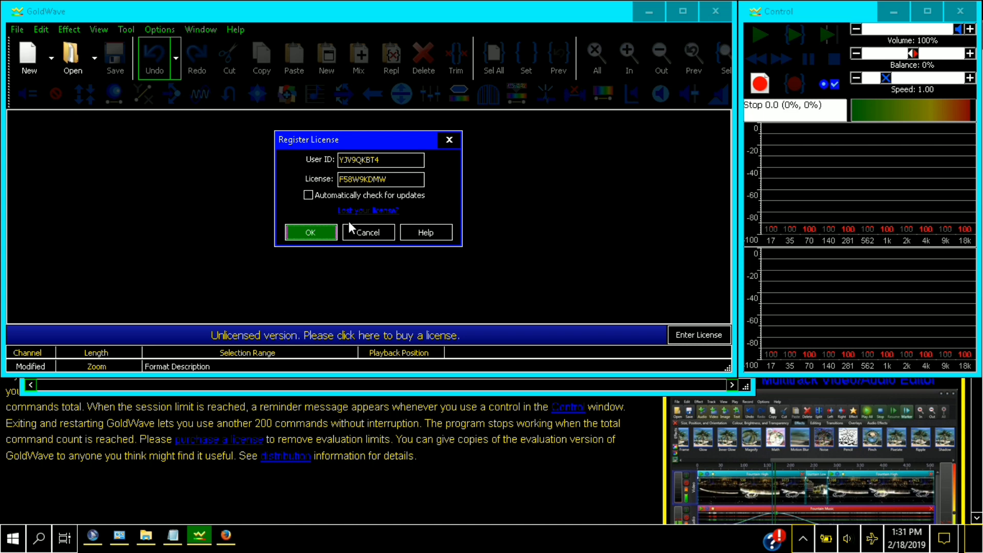
{"action": "key", "text": "Return"}
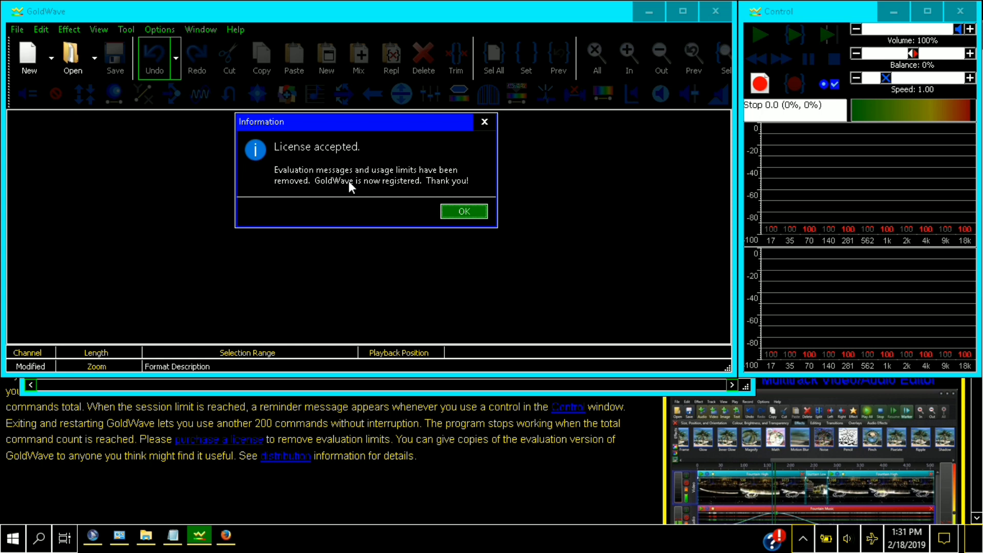
{"action": "key", "text": "Return"}
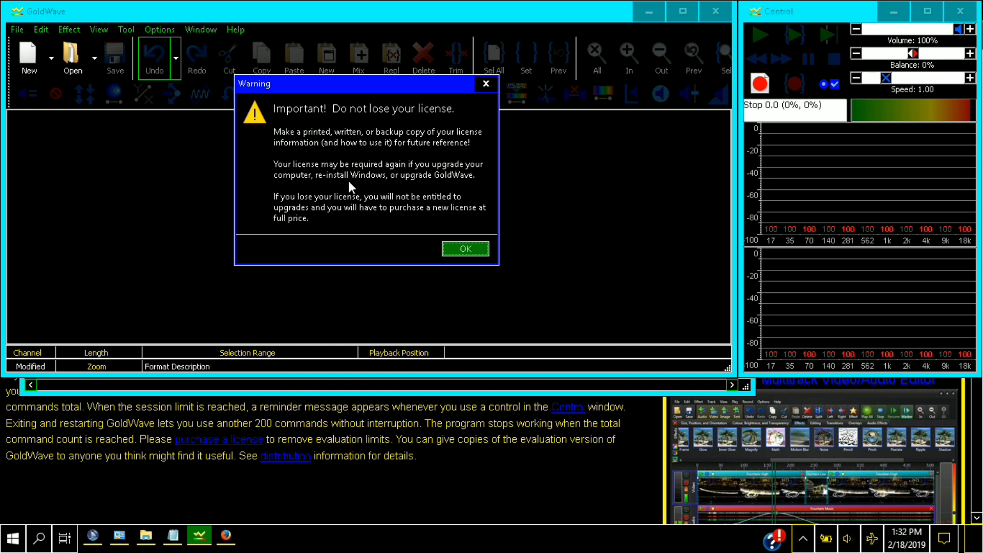
{"action": "key", "text": "Return"}
- Close GoldWave and serial.txt, and return from the GoldWave manual to the desktop
{"action": "key", "text": "alt+Tab"}
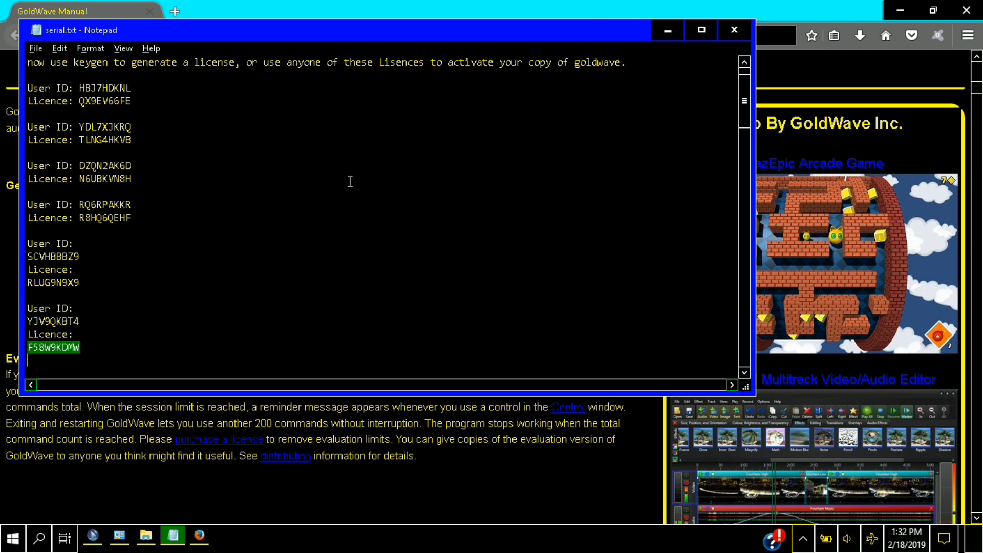
{"action": "key", "text": "alt+F4"}
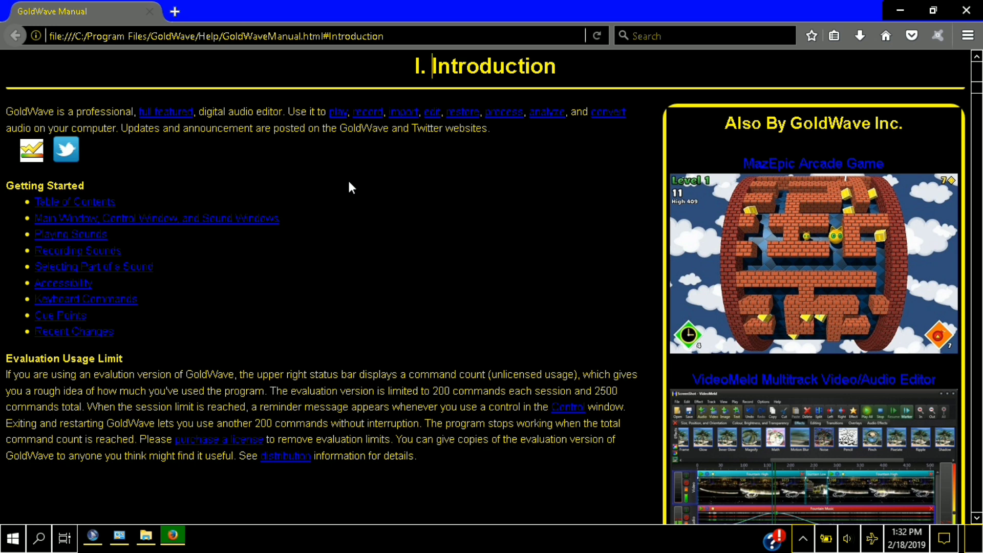
{"action": "key", "text": "Down"}
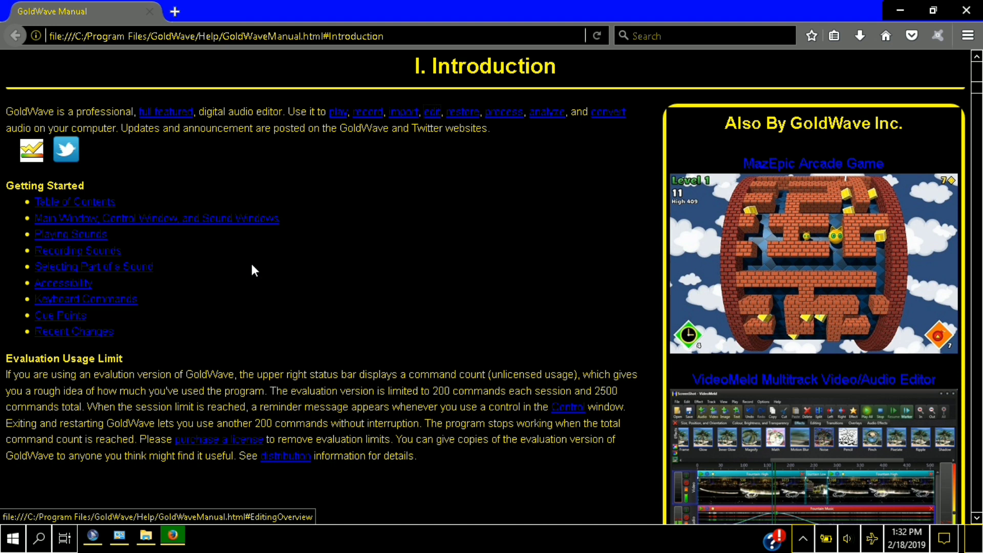
{"action": "key", "text": "ctrl+Home"}
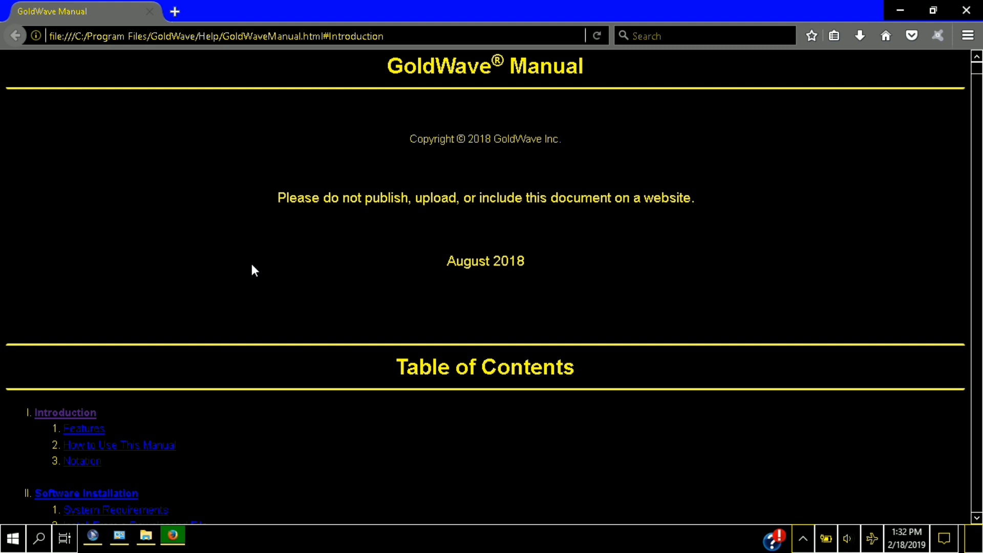
{"action": "key", "text": "super+d"}
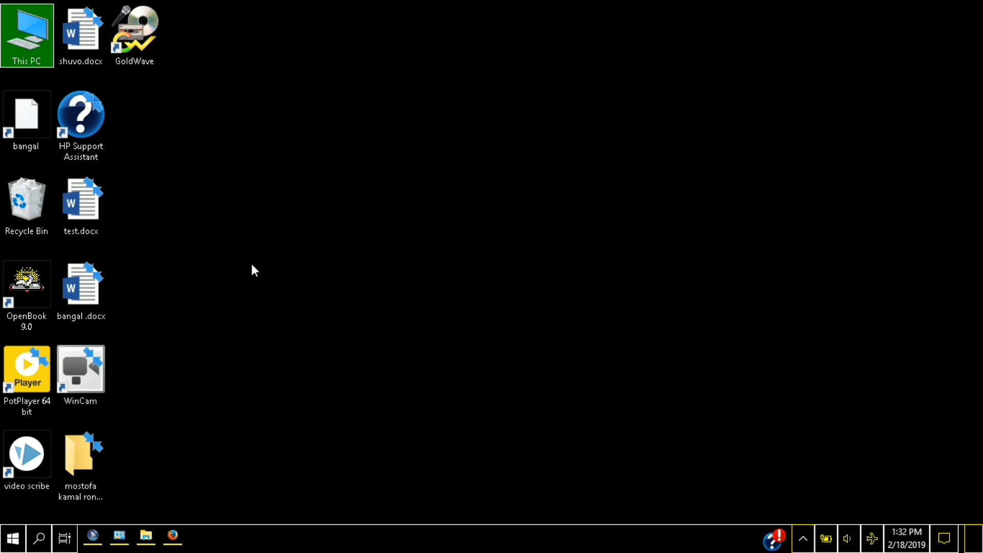
- Open the GoldWave_6.34_with_Screen-Reader_Enhancements folder in Downloads from This PC
{"action": "key", "text": "Down"}
{"action": "key", "text": "Return"}
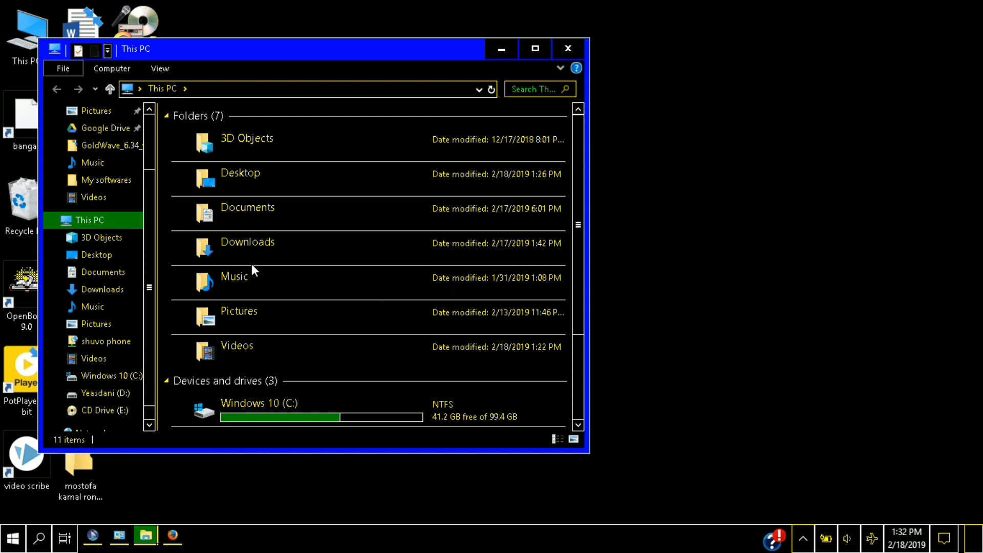
{"action": "key", "text": "Down"}
{"action": "key", "text": "Down"}
{"action": "key", "text": "Down"}
{"action": "key", "text": "Down"}
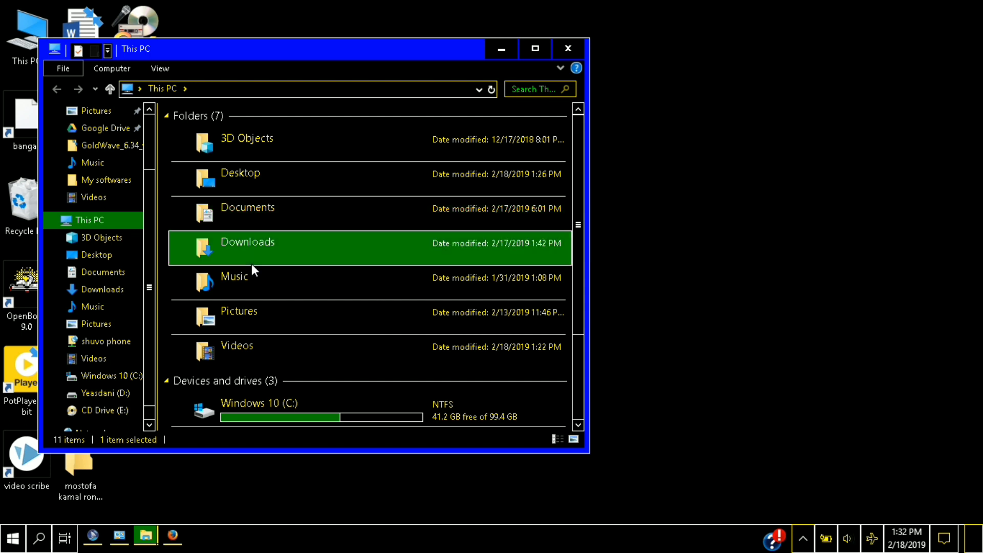
{"action": "key", "text": "Return"}
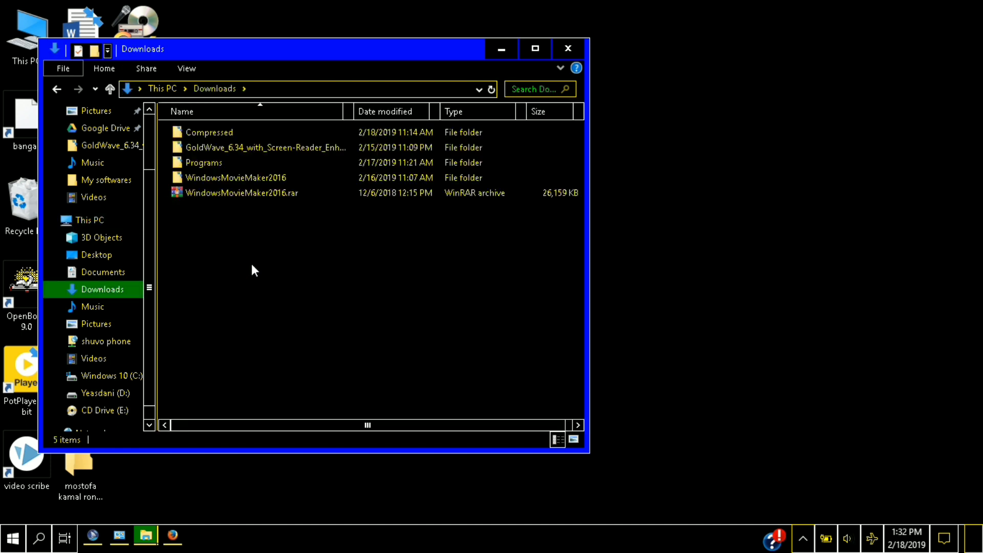
{"action": "key", "text": "Down"}
{"action": "key", "text": "Return"}
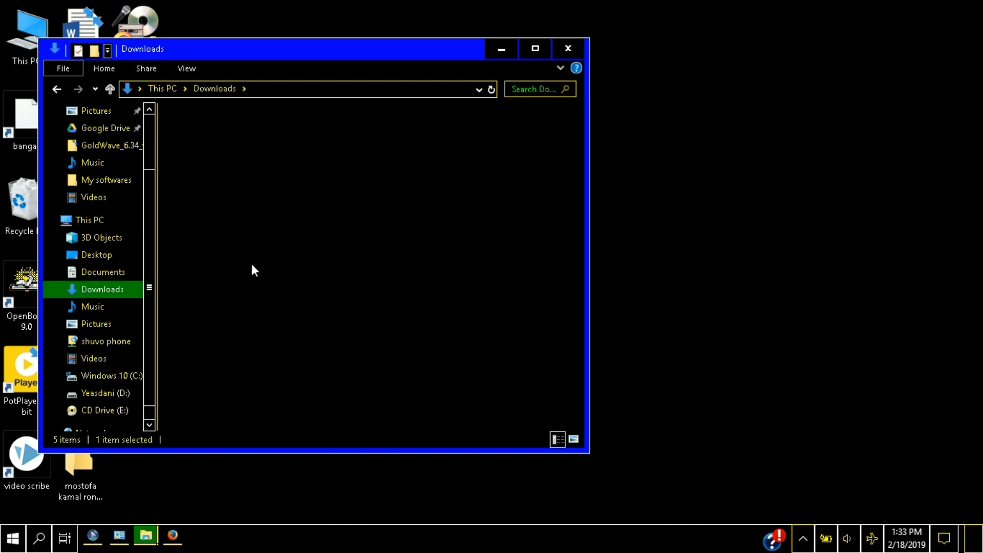
- Open the goldwave_5-6_jaws_scripts_2_0 folder inside Screen-Reader Enhancements
{"action": "key", "text": "Down"}
{"action": "key", "text": "Up"}
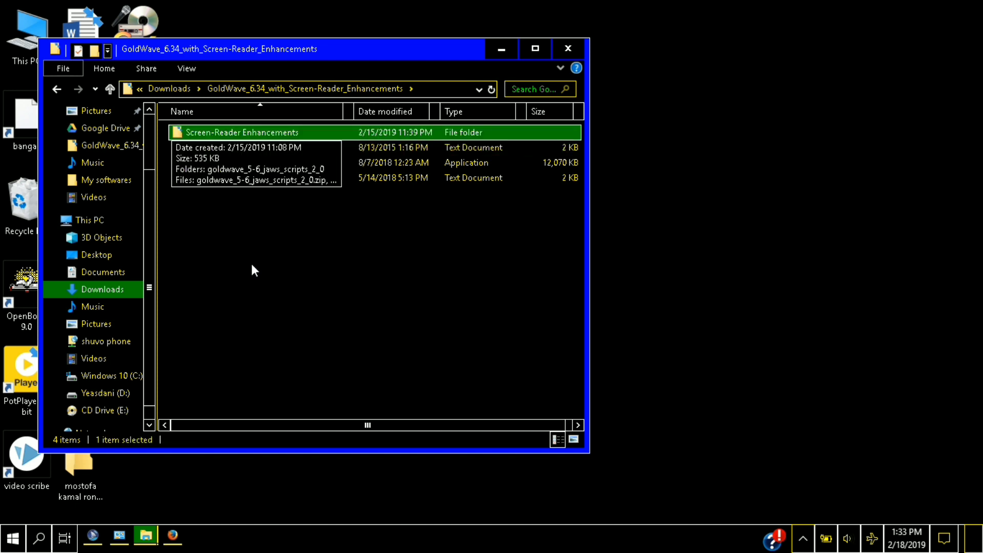
{"action": "key", "text": "Down"}
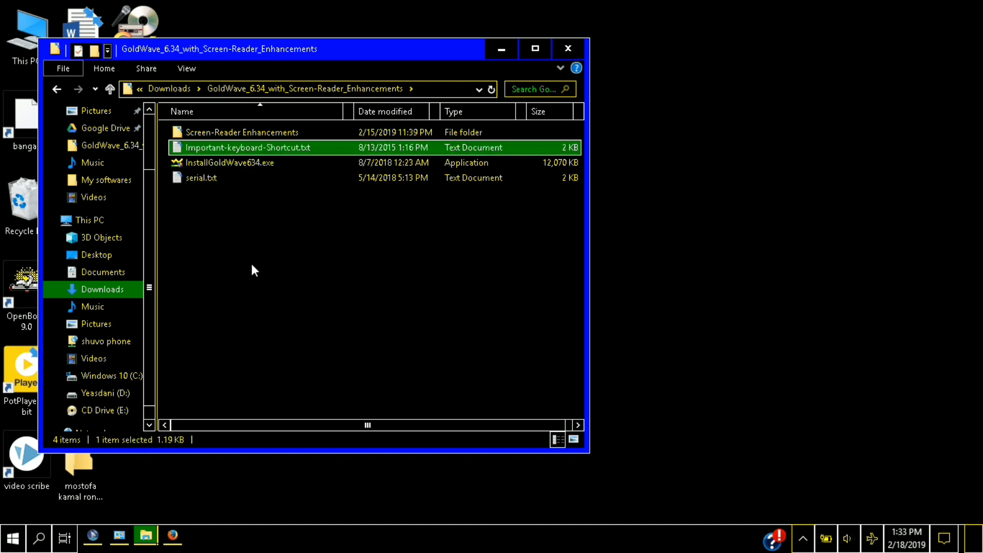
{"action": "key", "text": "Up"}
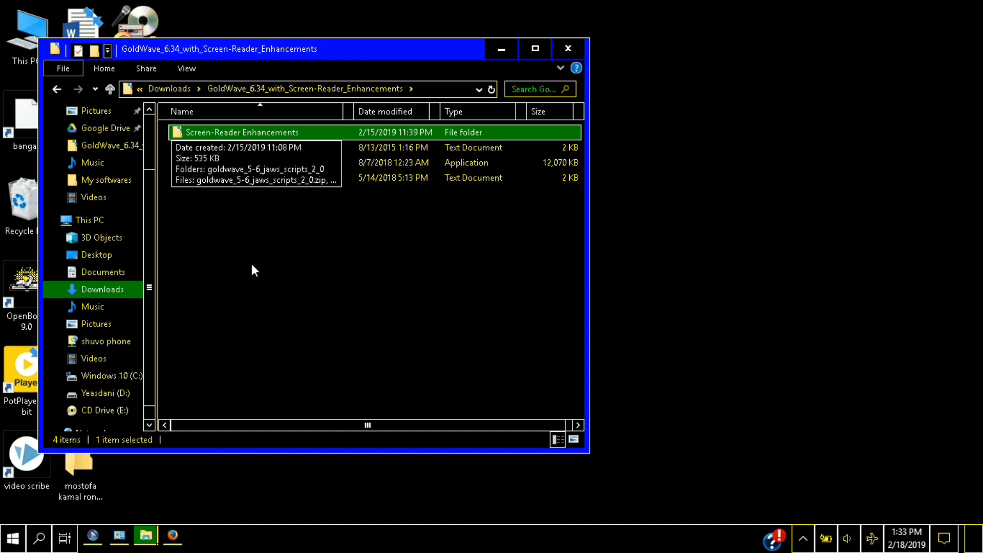
{"action": "key", "text": "Return"}
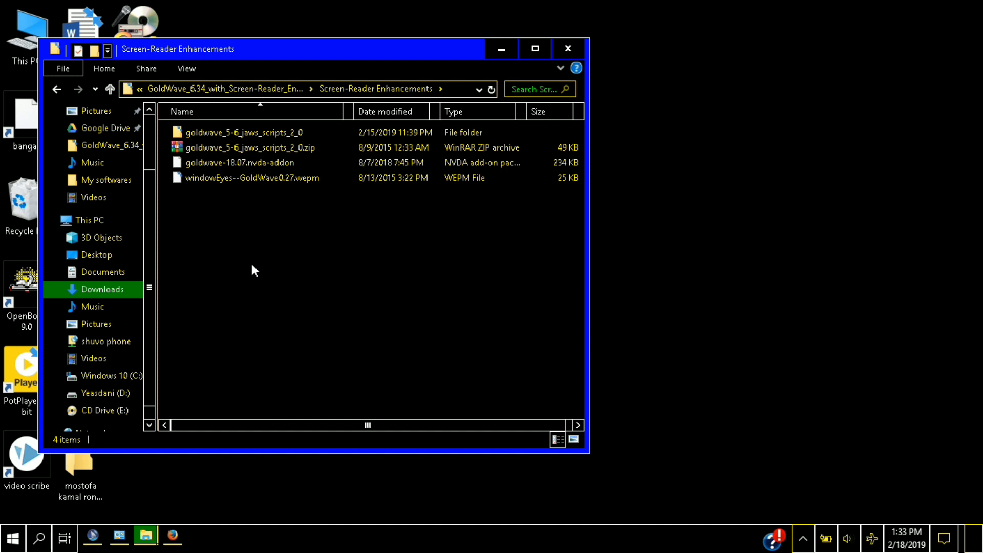
{"action": "key", "text": "Down"}
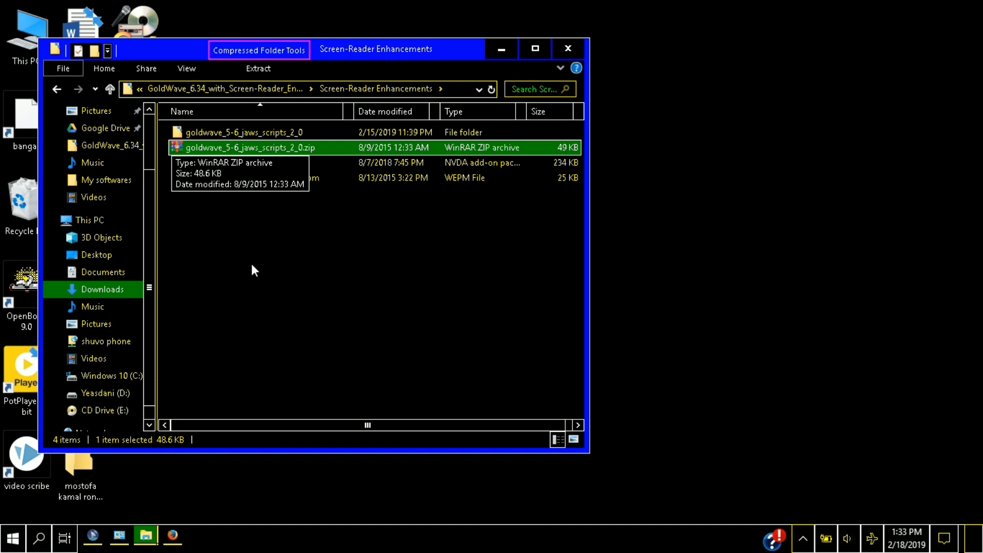
{"action": "key", "text": "Up"}
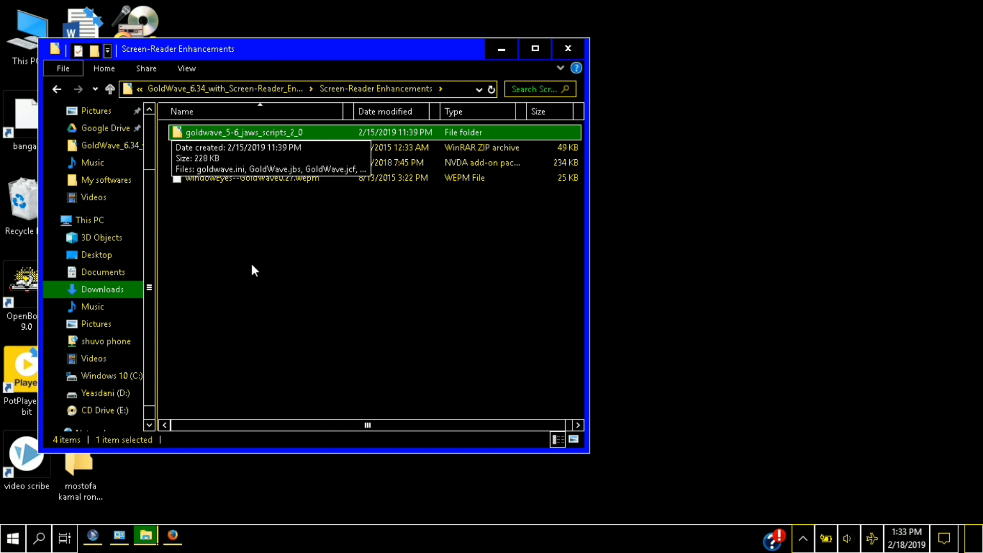
{"action": "key", "text": "Return"}
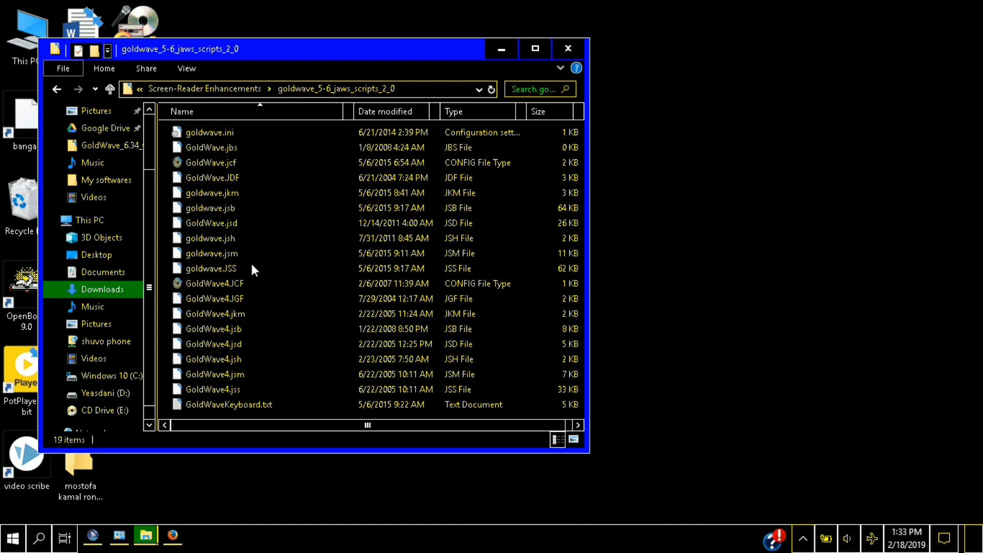
- Copy all the files in the goldwave_5-6_jaws_scripts_2_0 folder and return to the desktop
{"action": "key", "text": "ctrl+a"}
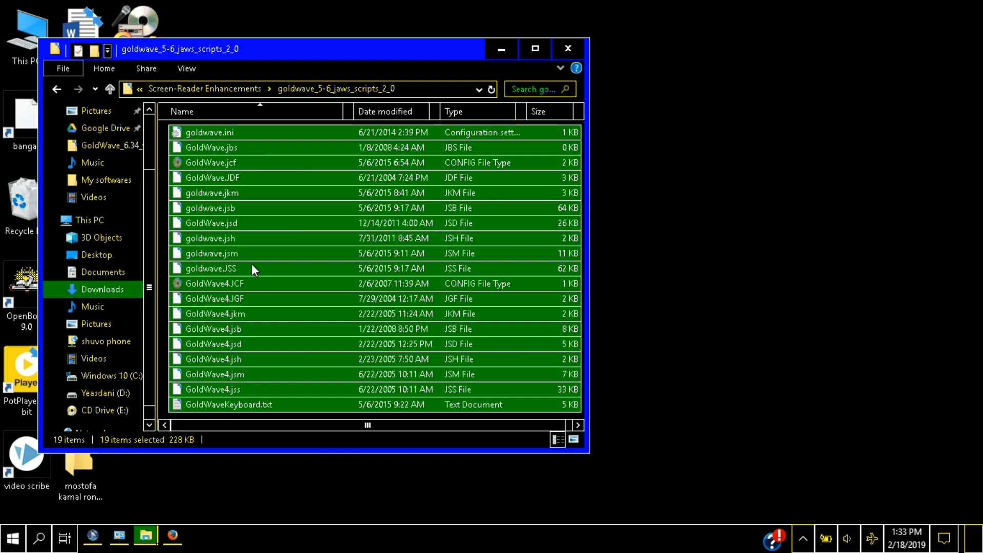
{"action": "key", "text": "super+d"}
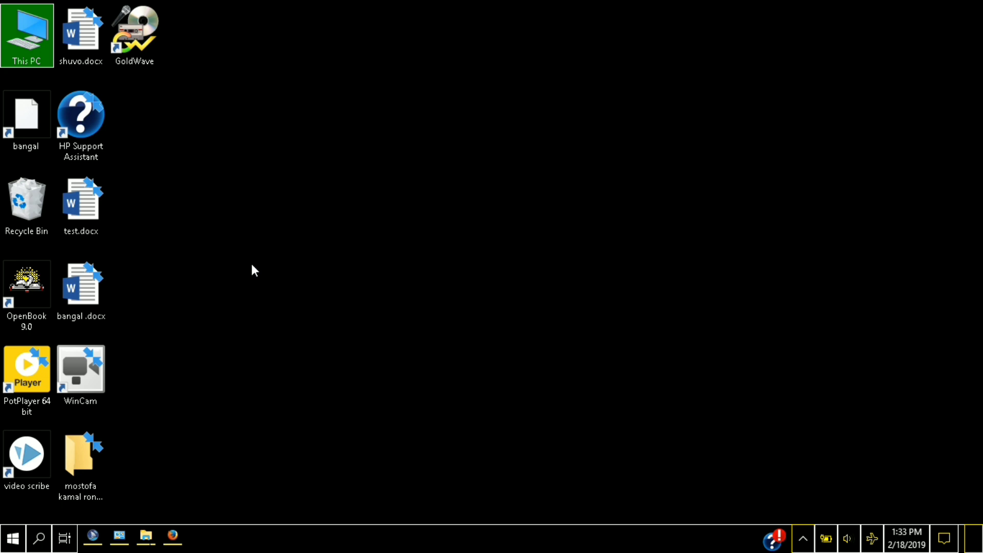
- Find and open the Utilities - JAWS 18 folder, and open the JAWS enu settings folder through Explore My Settings
{"action": "key", "text": "super"}
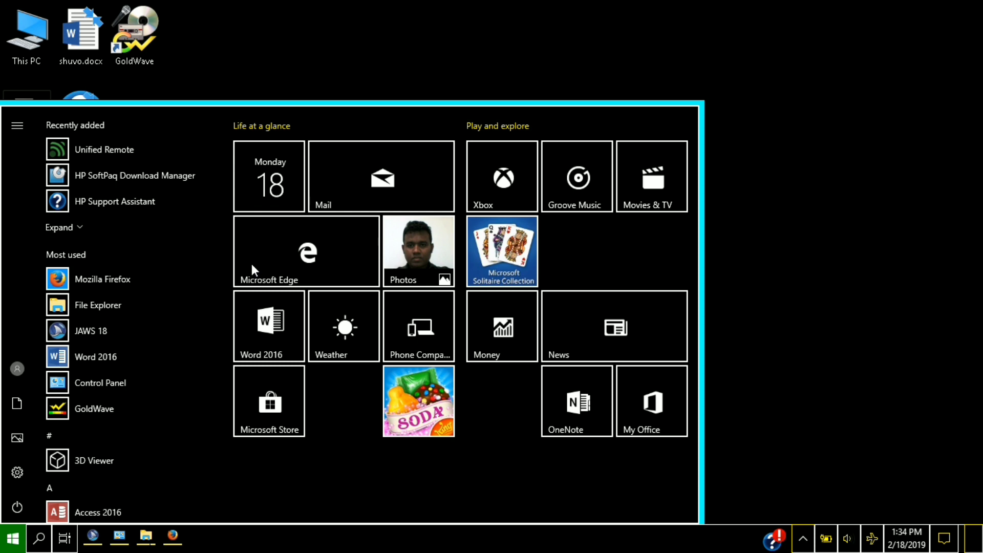
{"action": "type", "text": "u"}
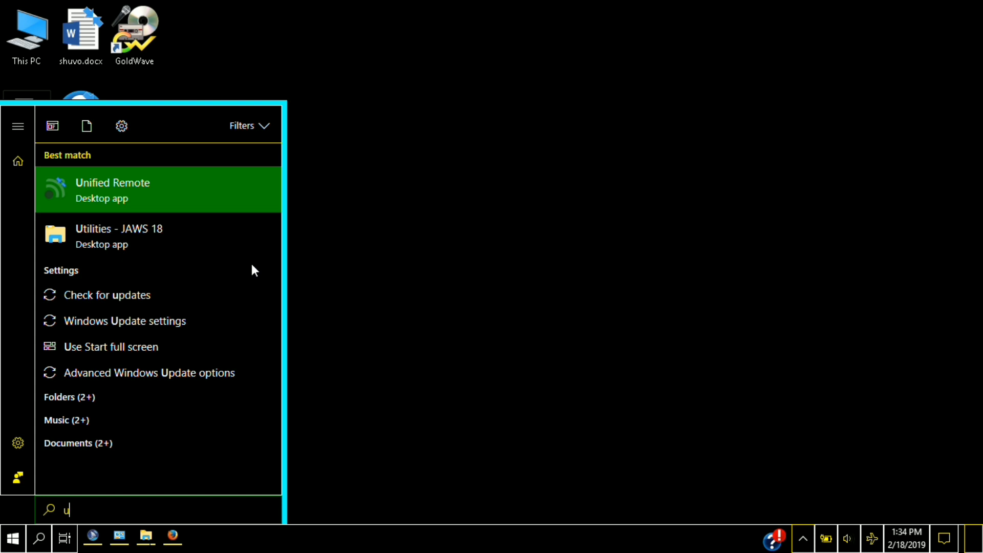
{"action": "key", "text": "Down"}
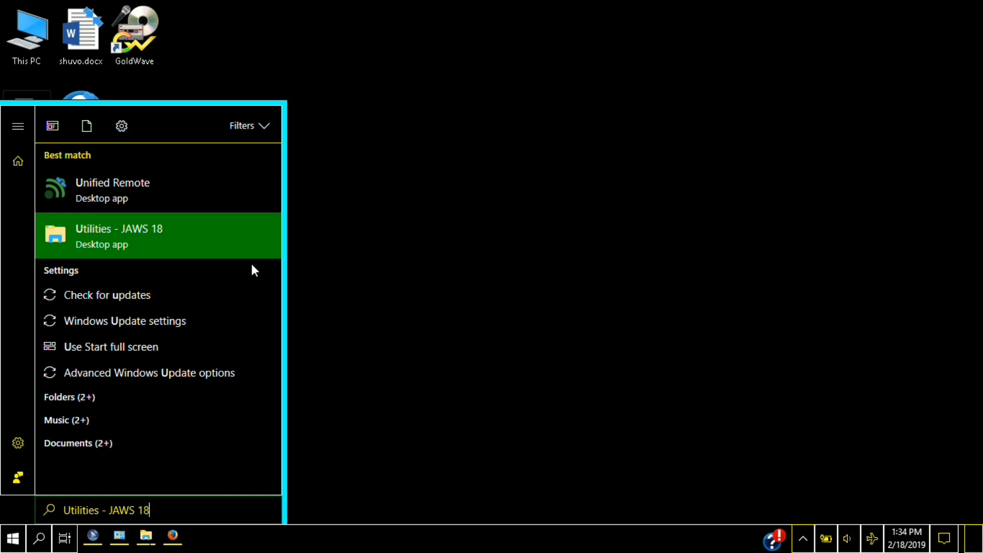
{"action": "key", "text": "Return"}
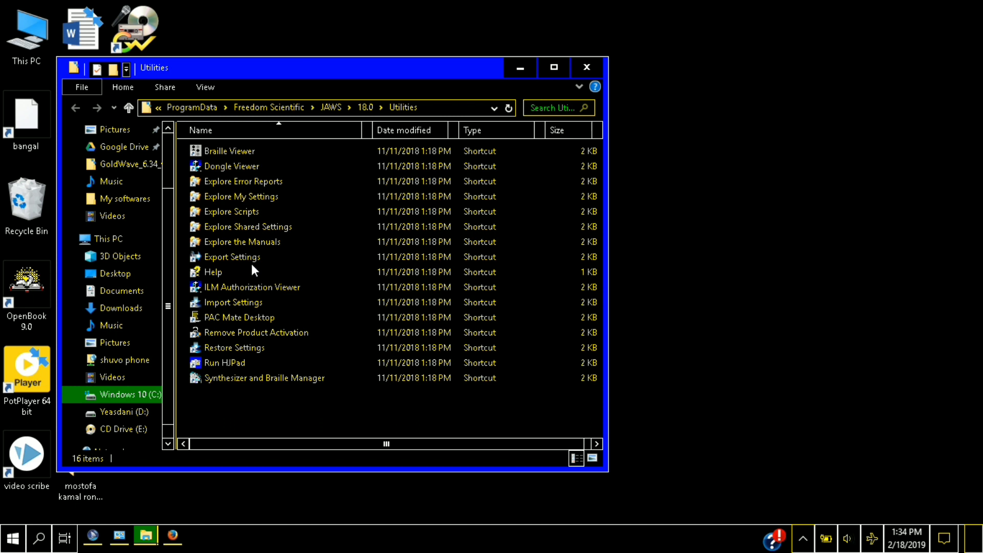
{"action": "key", "text": "Down"}
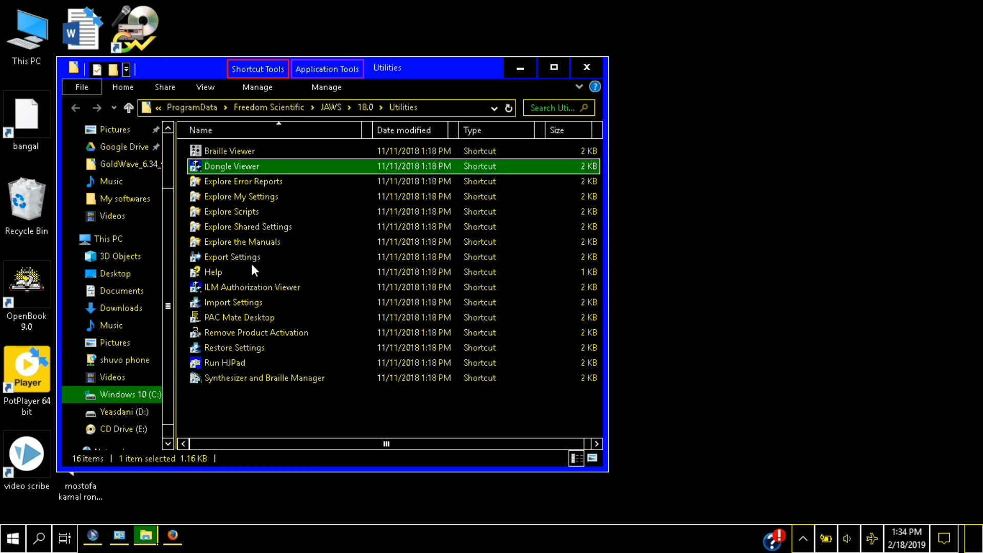
{"action": "key", "text": "Down"}
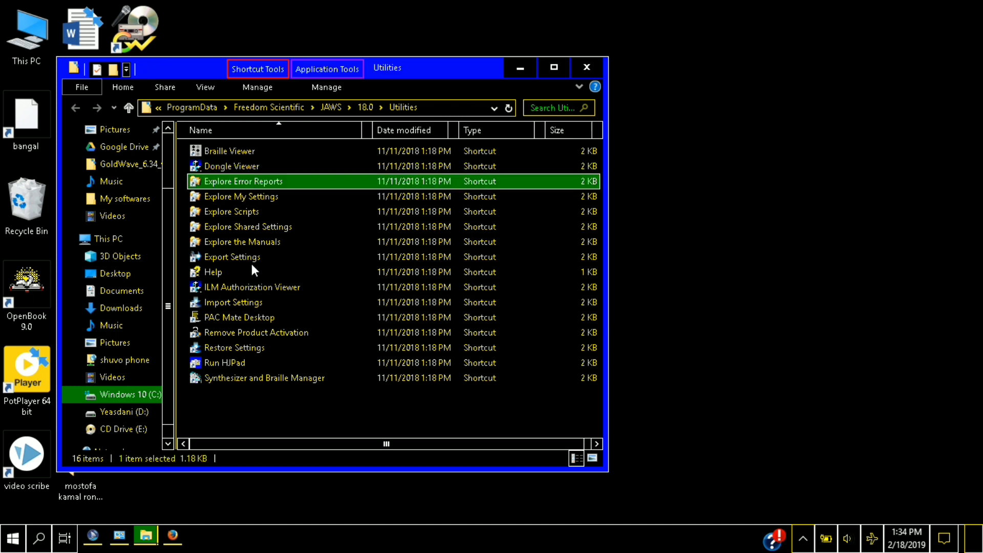
{"action": "key", "text": "Down"}
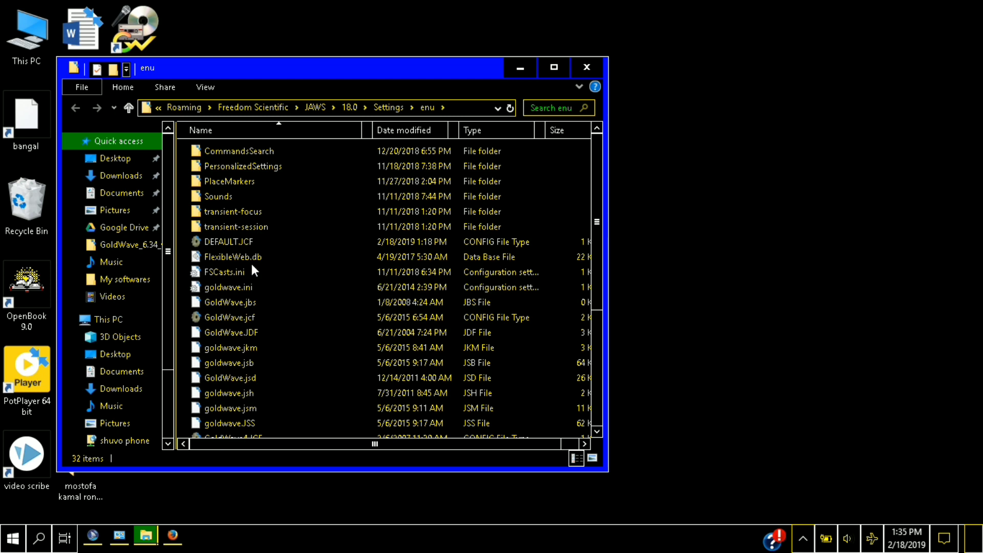
- Paste the copied GoldWave script files into the enu folder, replacing the files in the destination, and return to the desktop
{"action": "key", "text": "ctrl+v"}
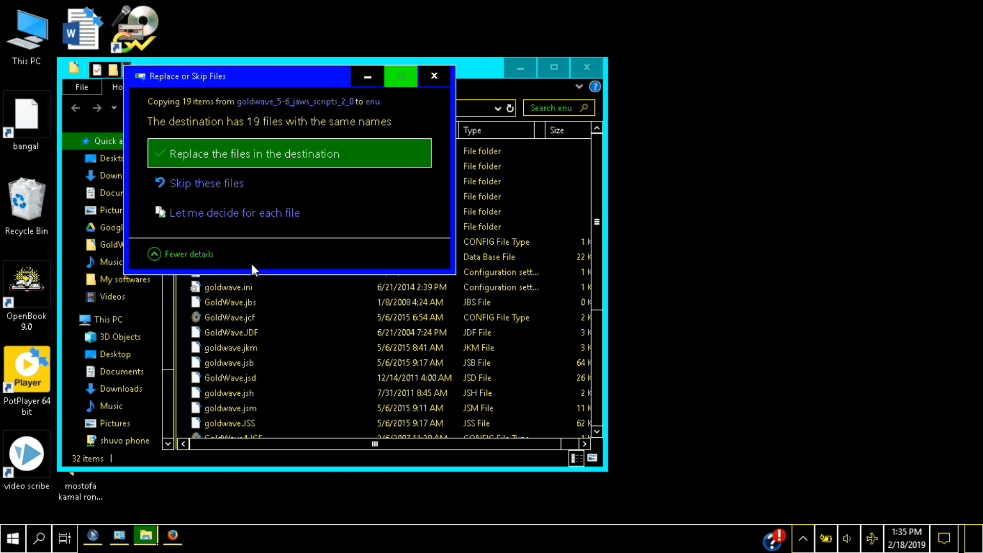
{"action": "key", "text": "Down"}
{"action": "key", "text": "Up"}
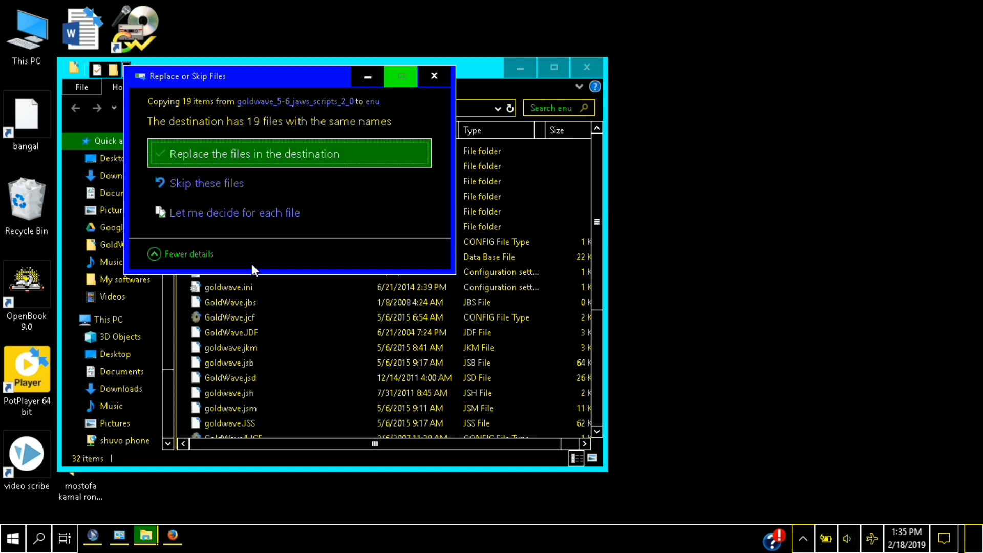
{"action": "key", "text": "Return"}
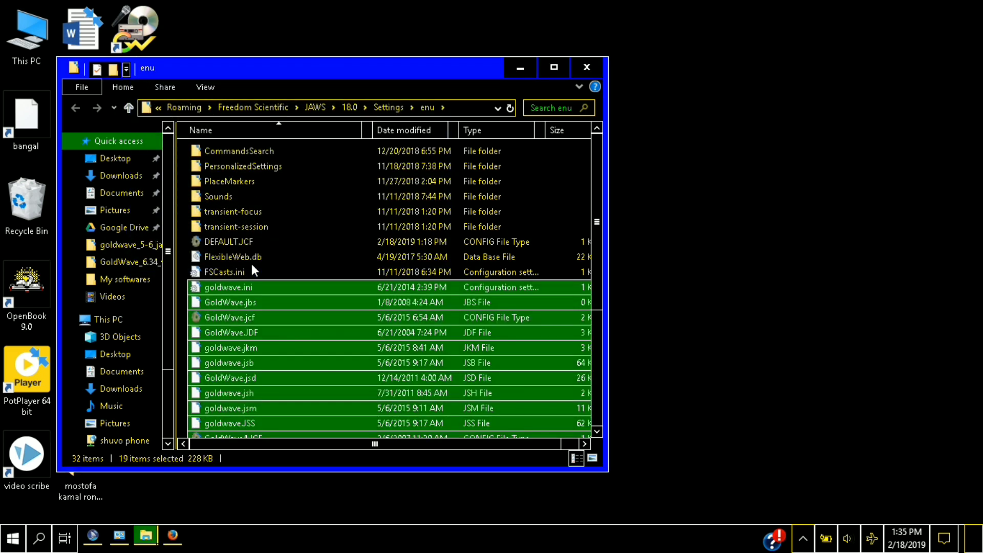
{"action": "key", "text": "super+d"}
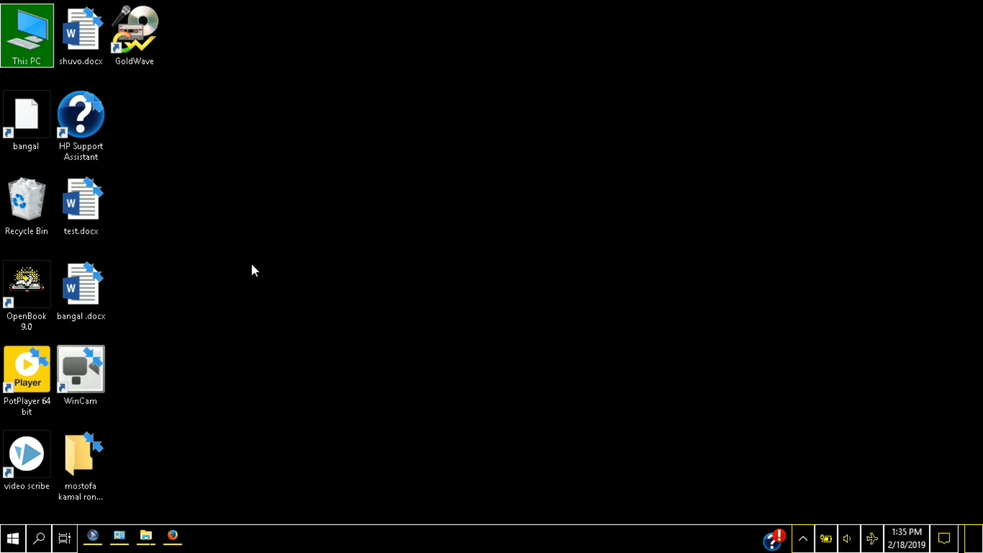